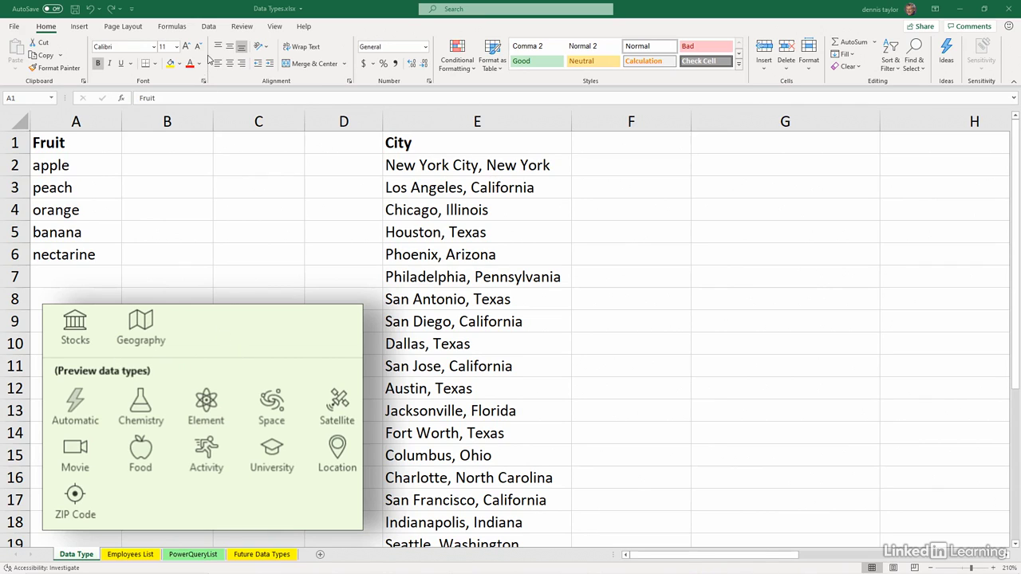
Examine the full set of data types available for converting cells, including the preview types
left_click(210, 29)
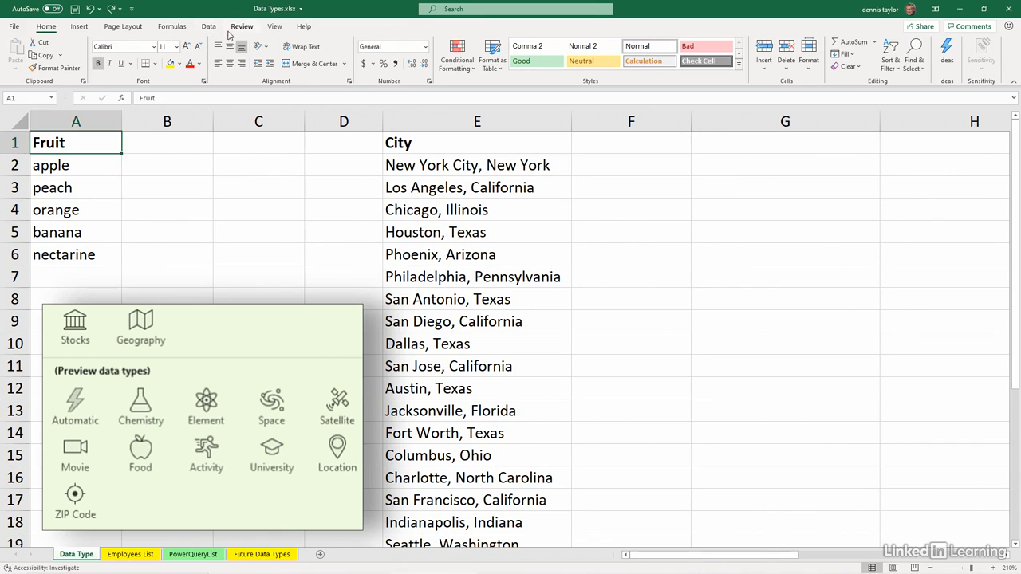
left_click(209, 26)
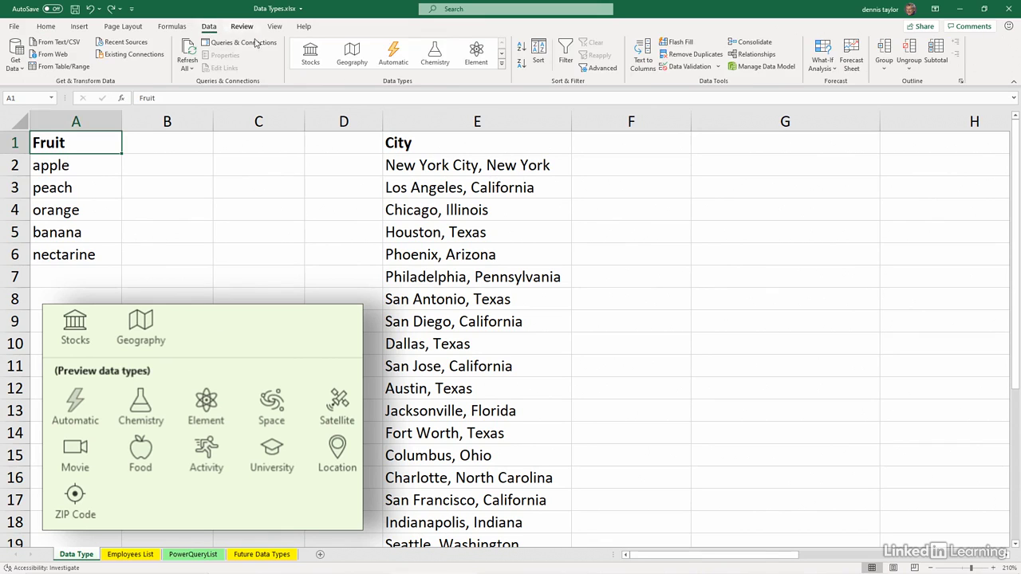
left_click(502, 67)
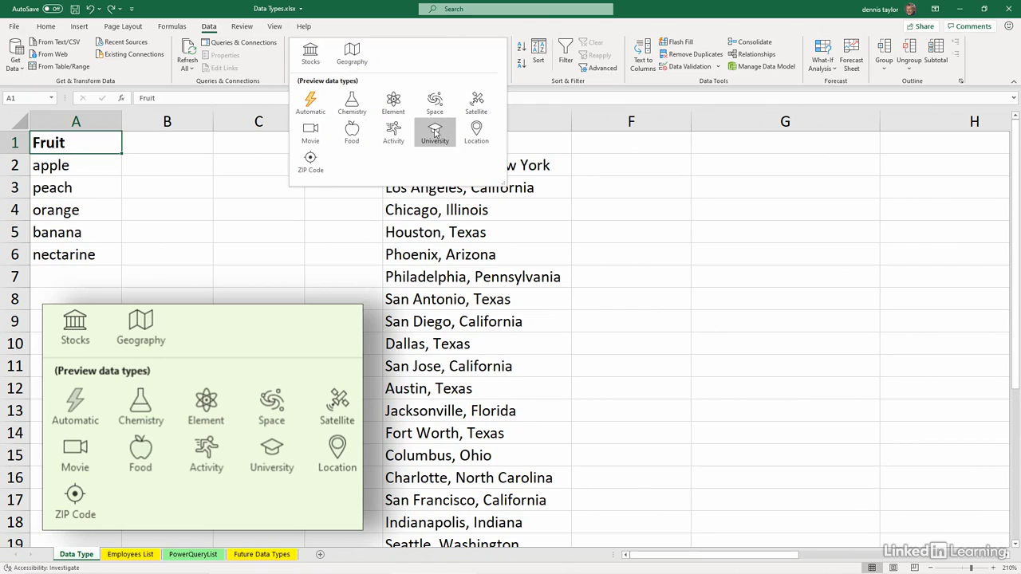
left_click(229, 178)
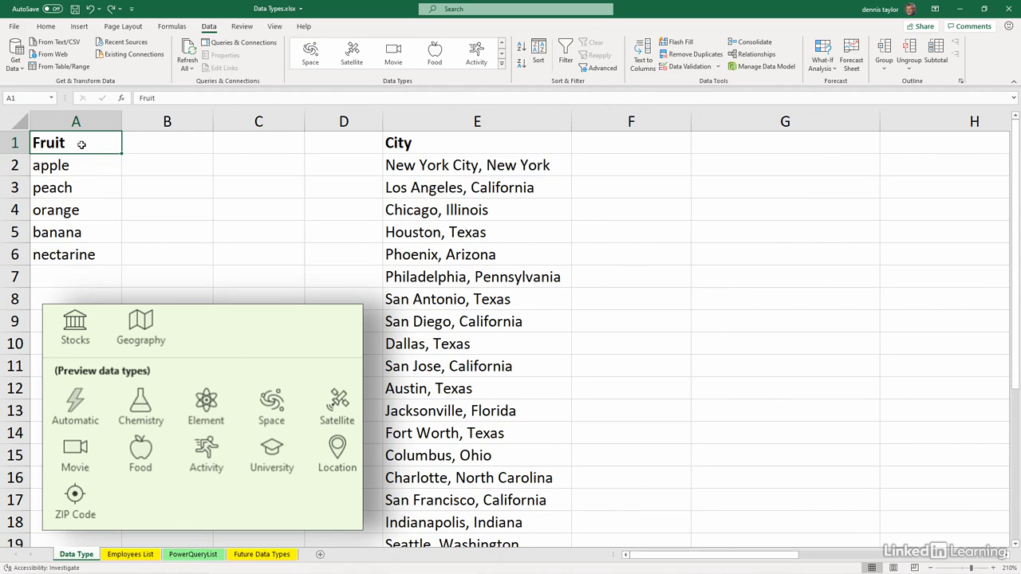
Convert the Fruit list in A1:A6 into a table with headers
left_click_drag(80, 145, 90, 246)
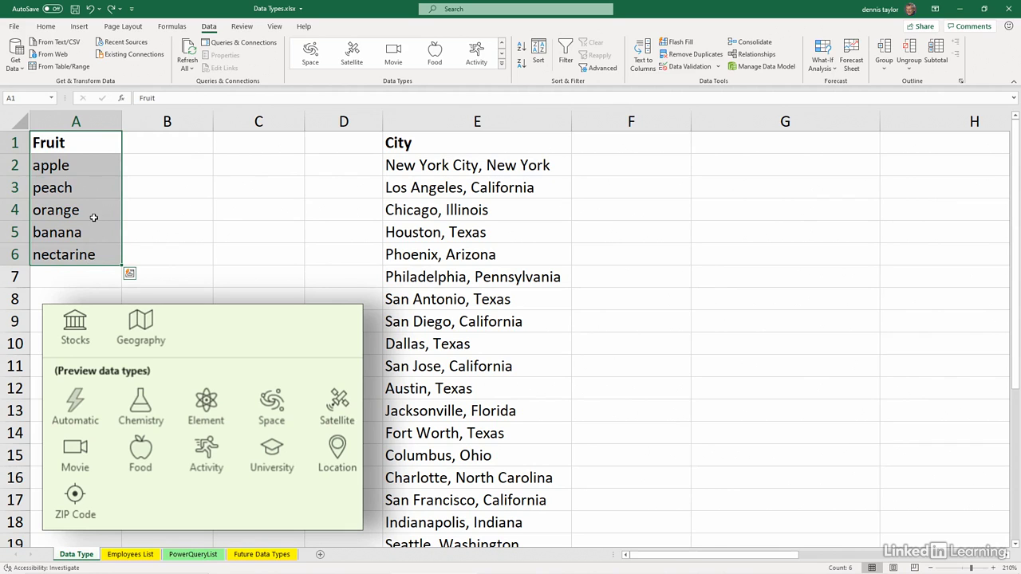
key("ctrl+t")
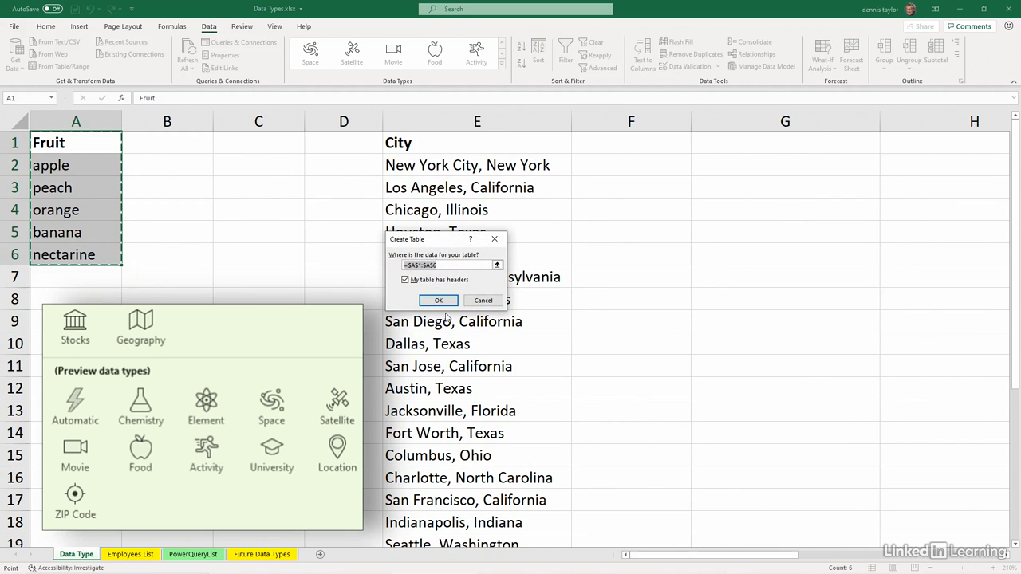
left_click(439, 301)
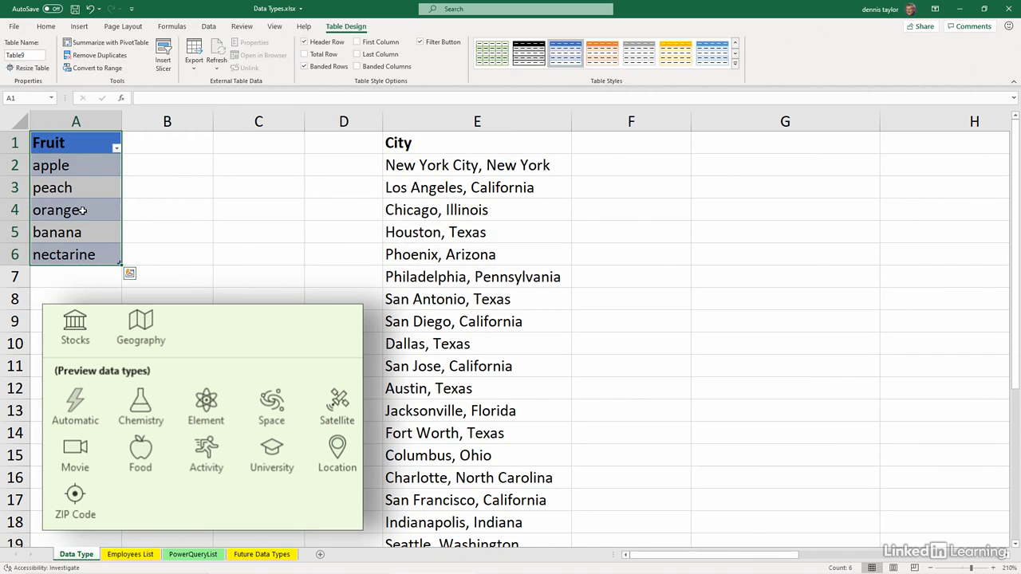
Convert the Fruit table's entries to the Food data type
left_click(211, 30)
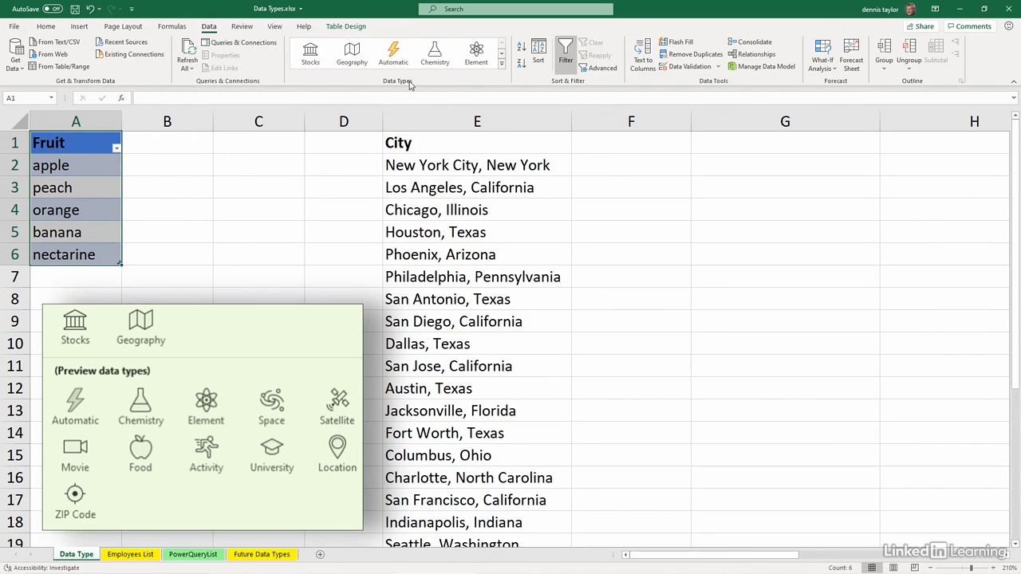
left_click(501, 64)
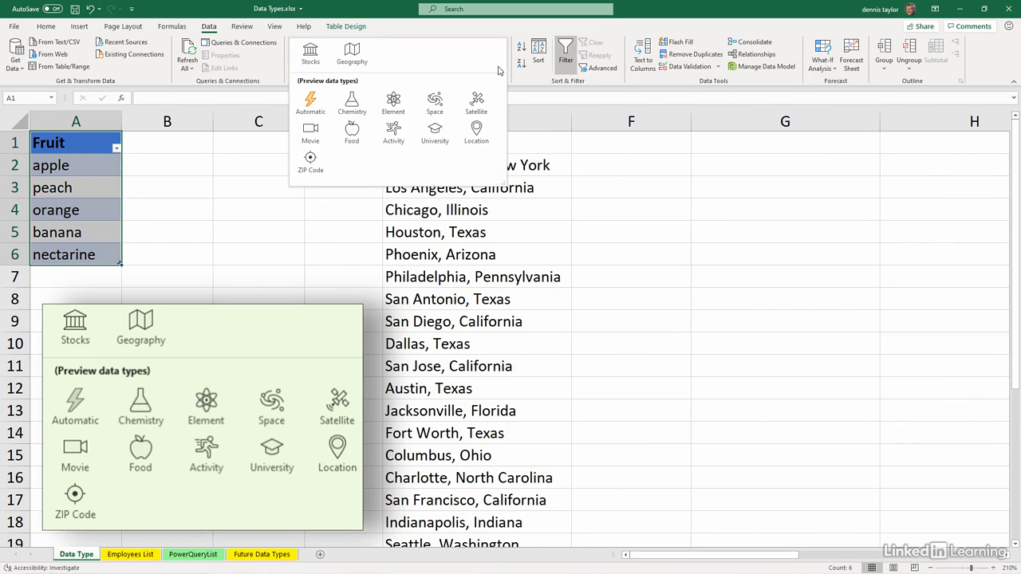
left_click(353, 134)
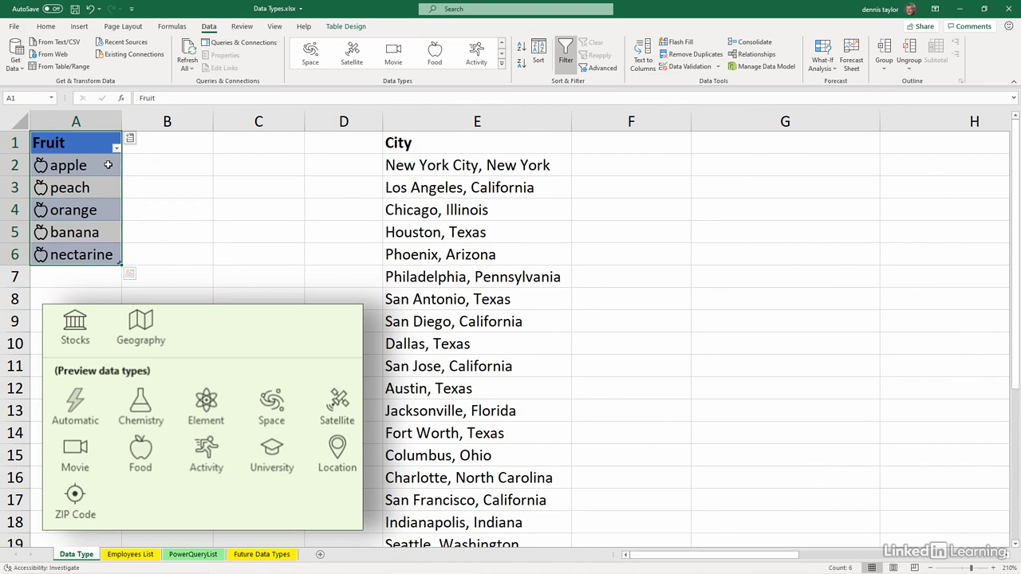
Examine the data type card of the apple entry in A2
left_click(51, 165)
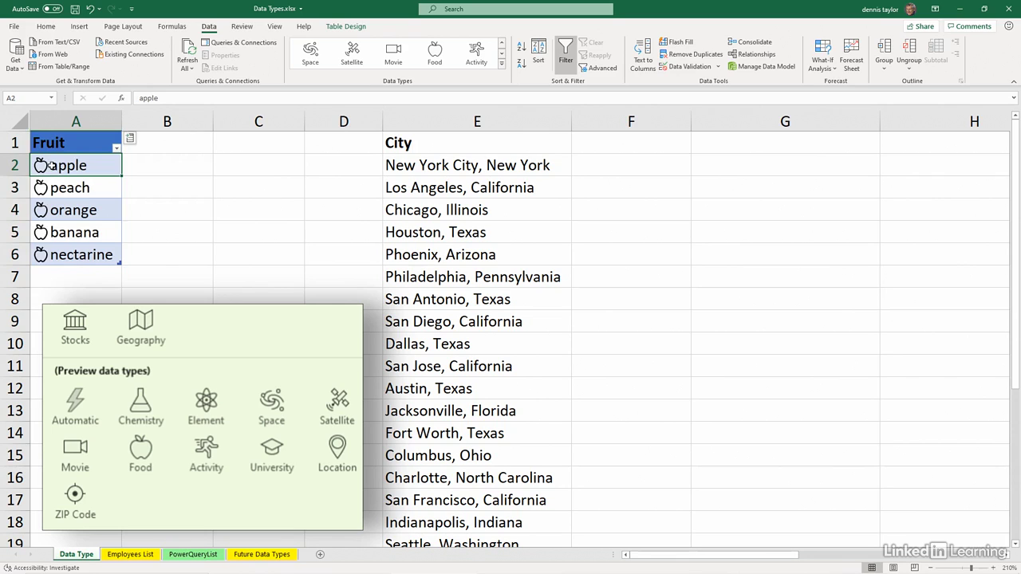
left_click(42, 166)
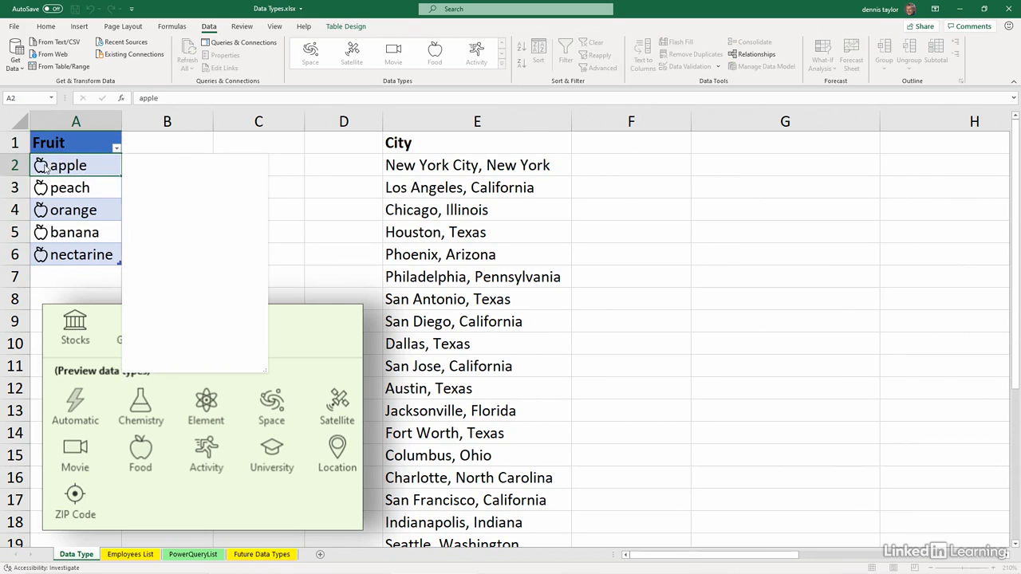
left_click_drag(257, 213, 269, 191)
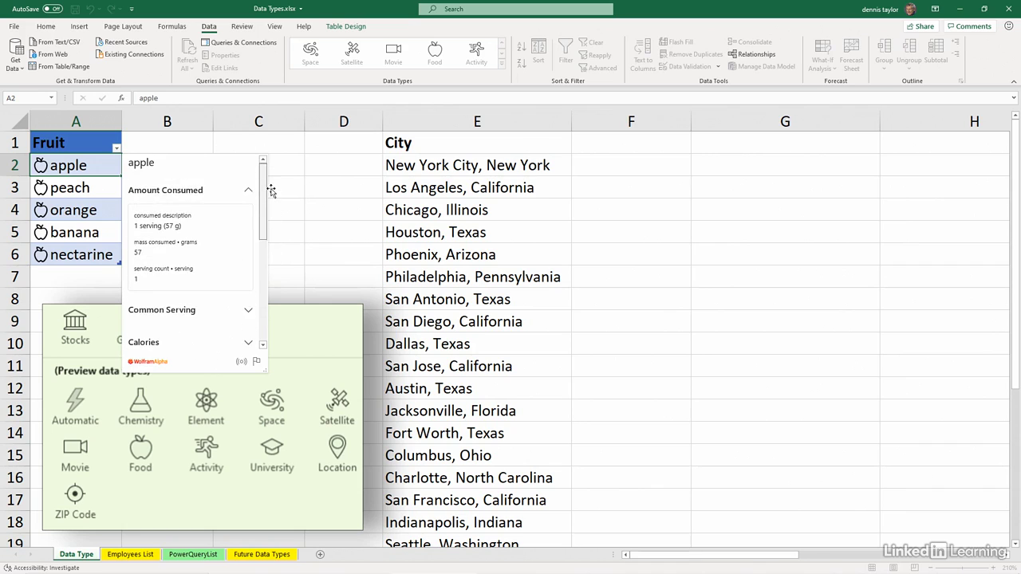
left_click(74, 166)
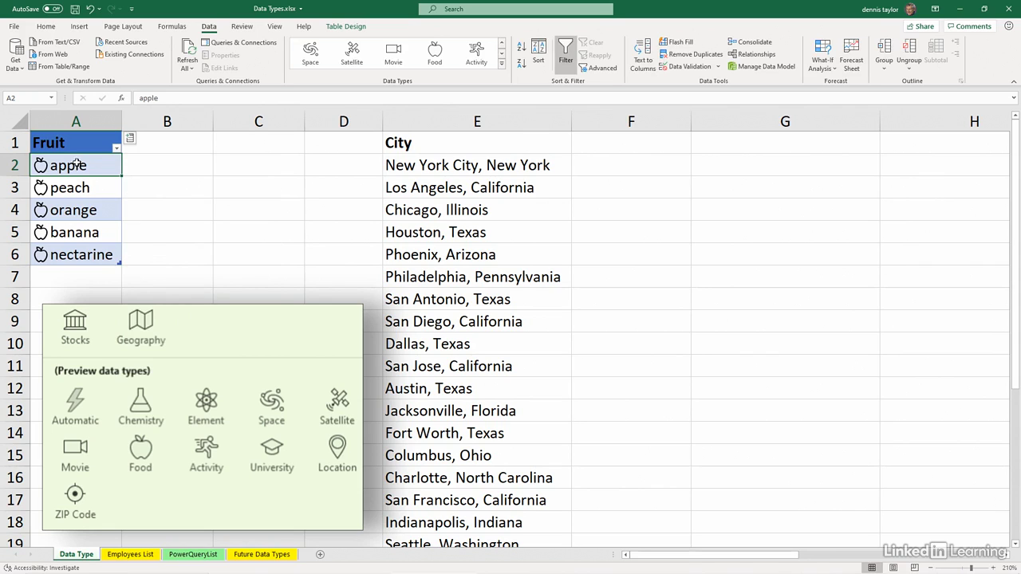
Extract the "calories, total" and "carbohydrates, total" fields as two new columns of the Fruit table
left_click(131, 140)
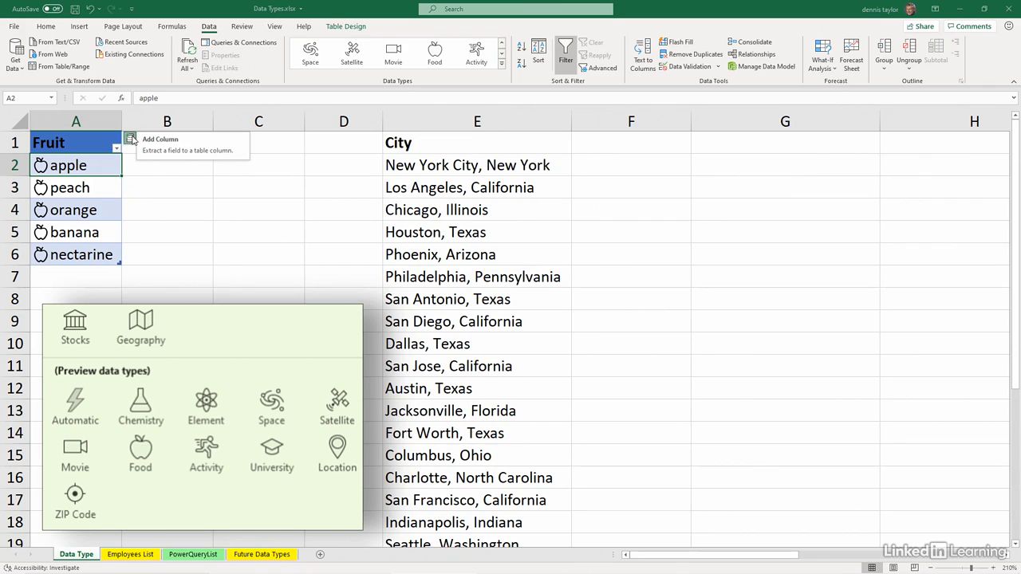
scroll(218, 201, "down", 5)
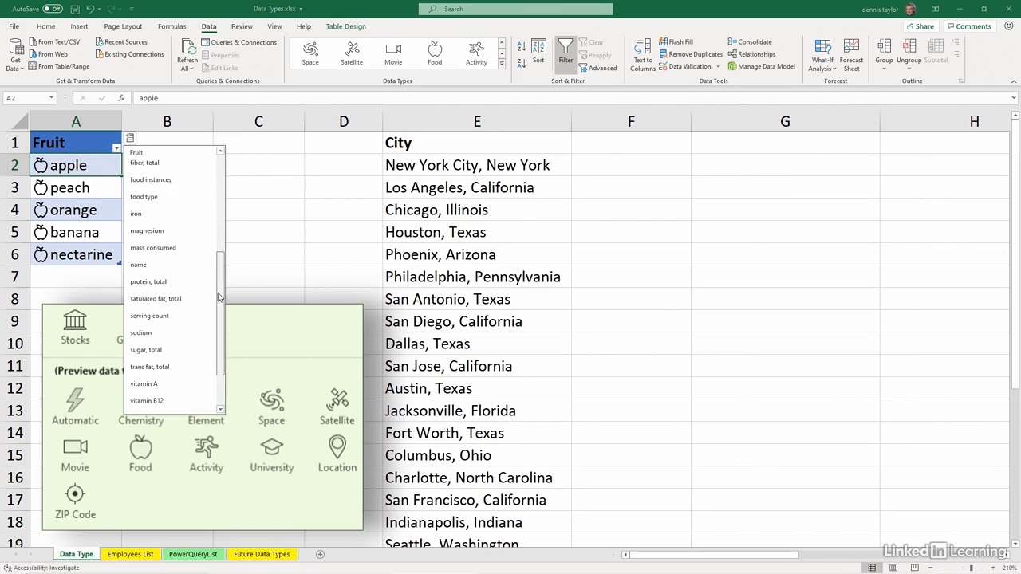
scroll(218, 201, "up", 5)
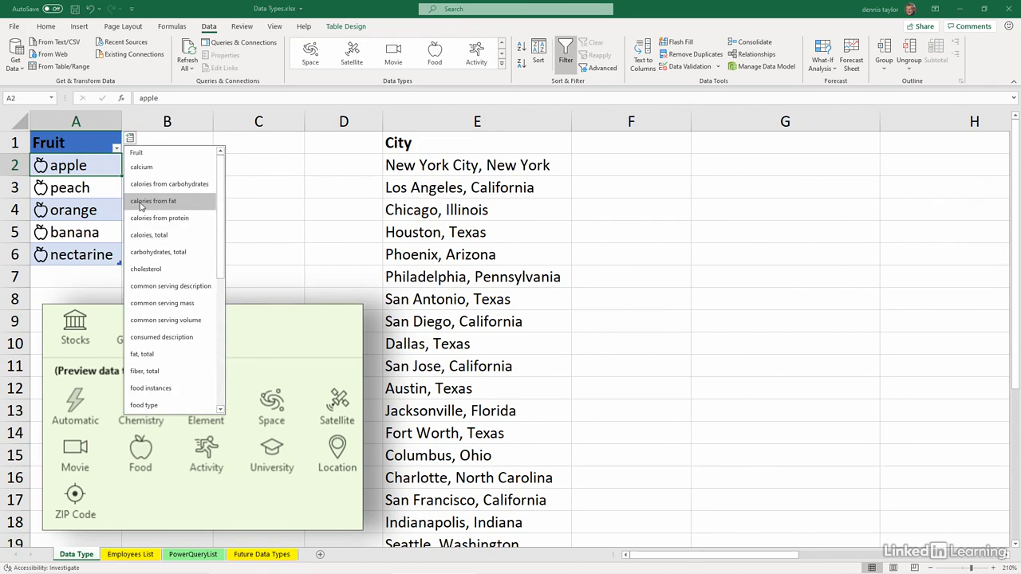
left_click(157, 234)
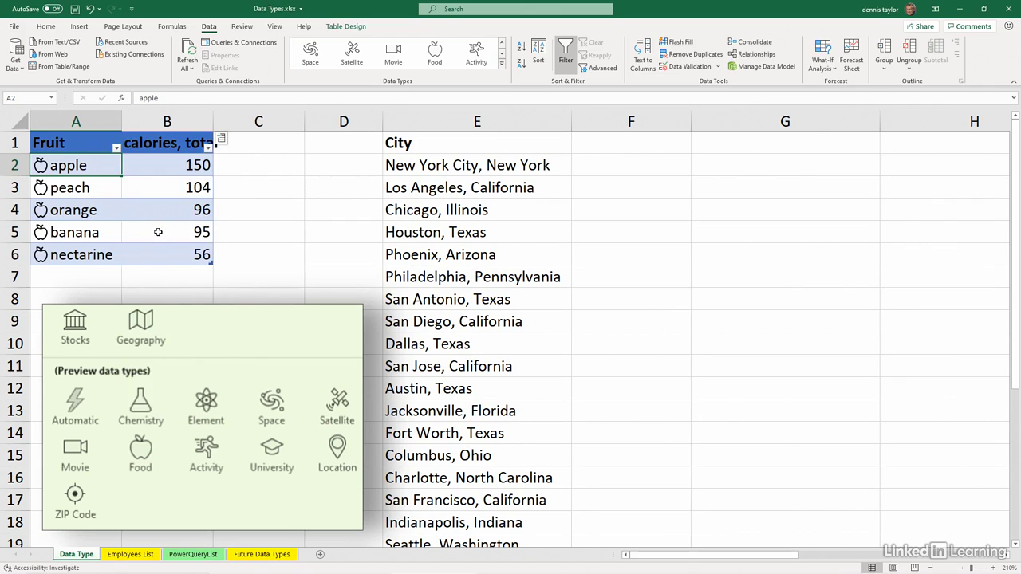
left_click(222, 141)
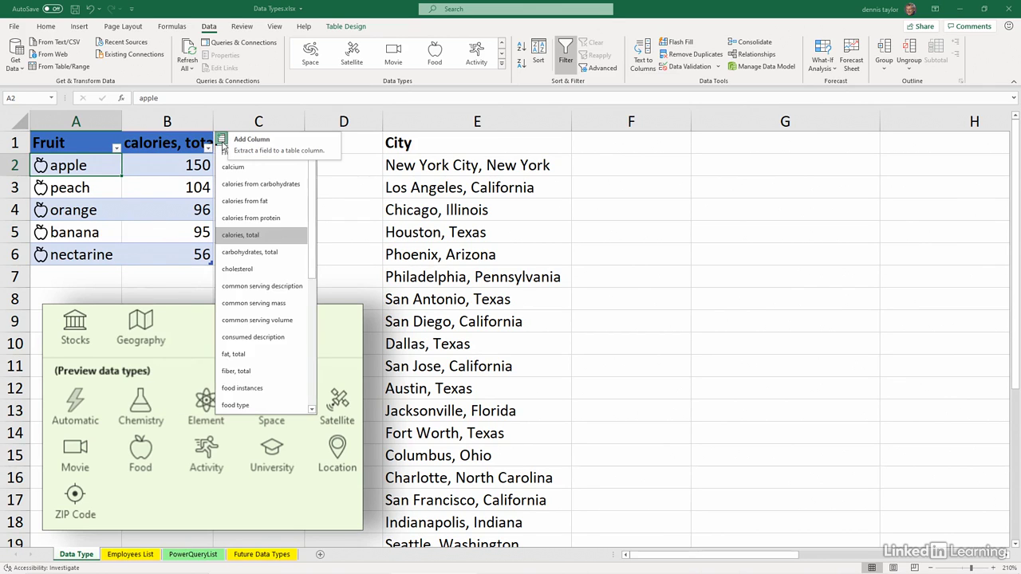
left_click(247, 252)
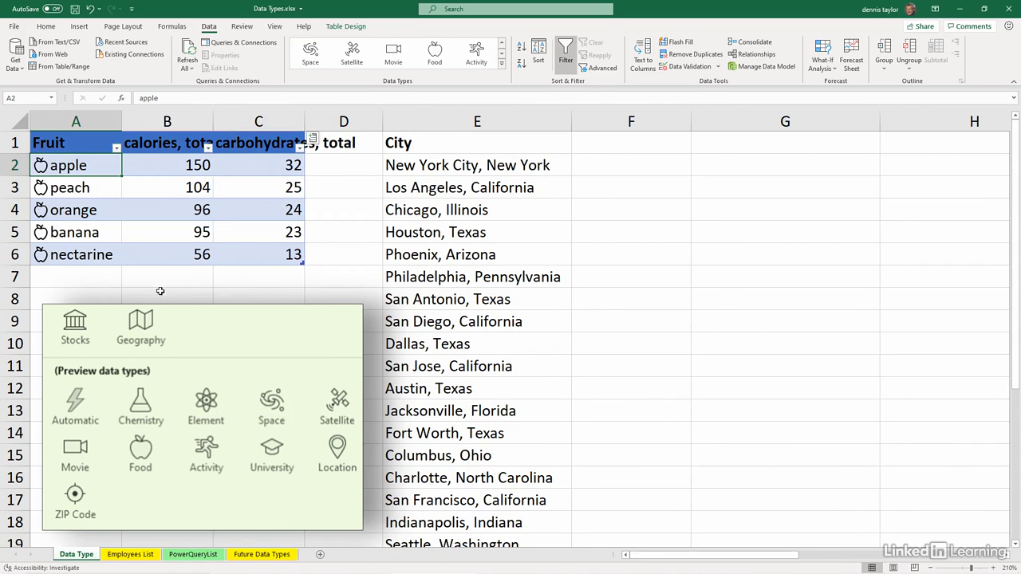
Add pear as a new entry in A7 directly below the Fruit table
left_click(81, 279)
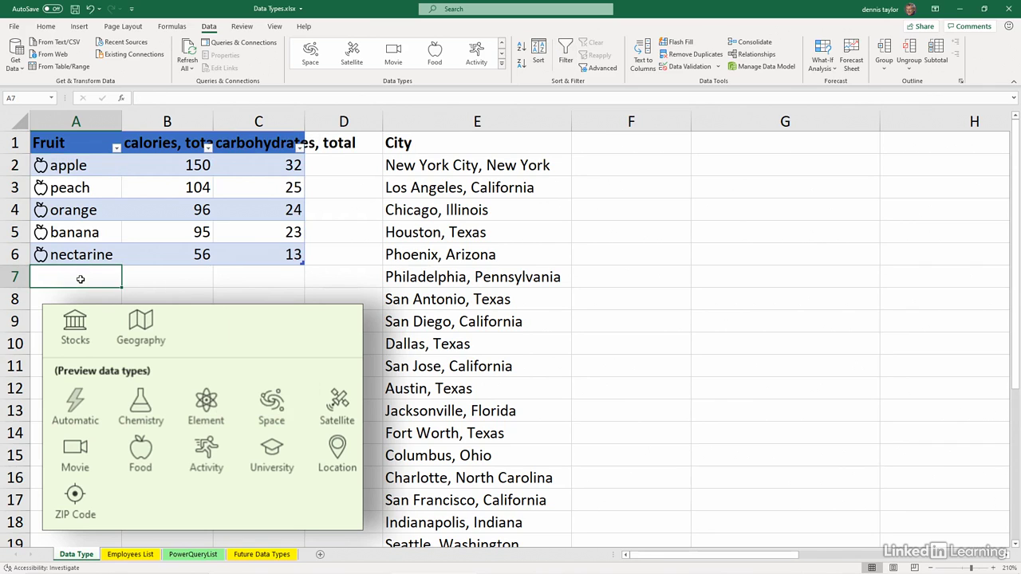
type("pear")
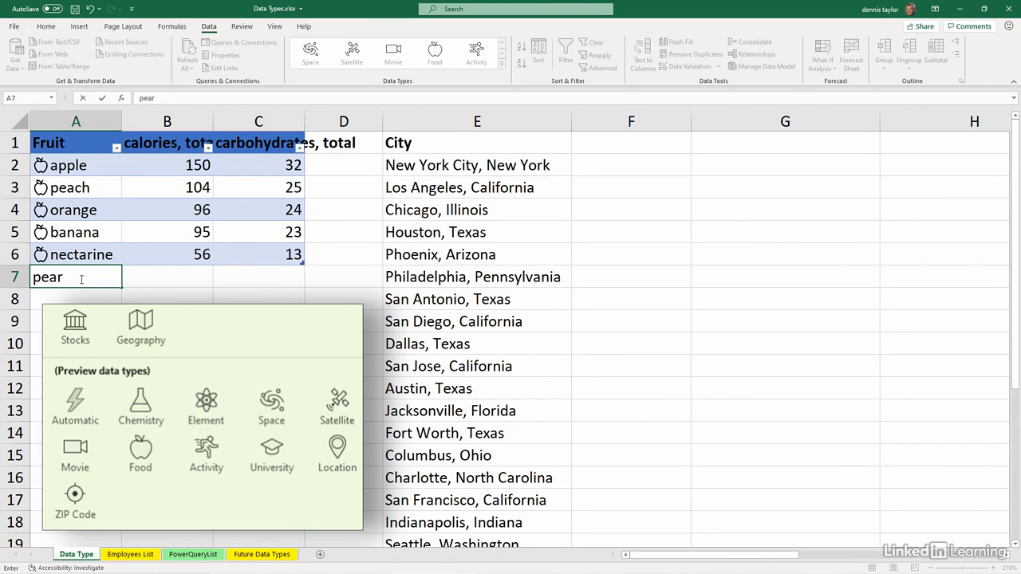
key("Return")
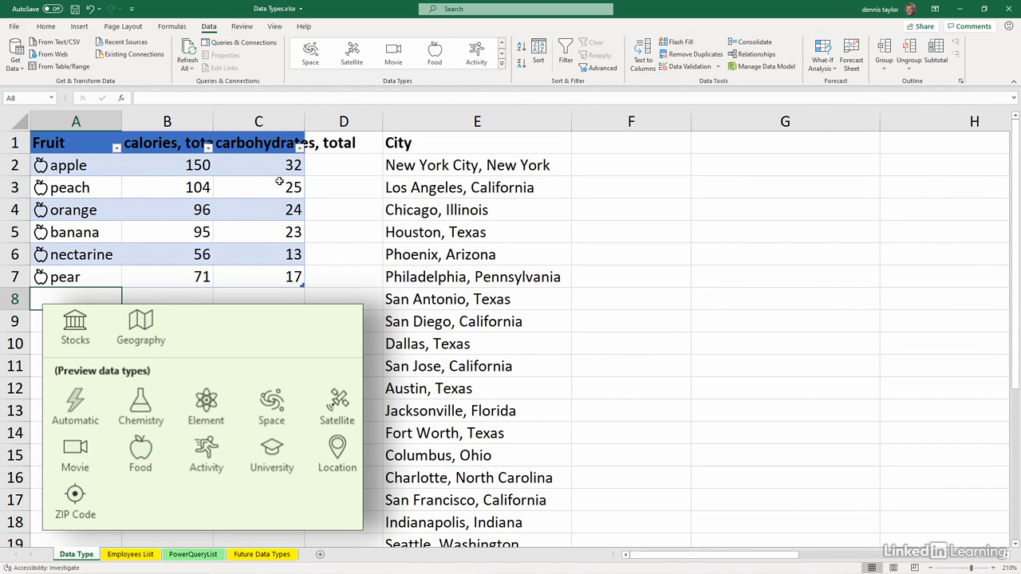
Check the Data Type options available for the orange entry and inspect the calories formula in B2
left_click(66, 170)
left_click(67, 188)
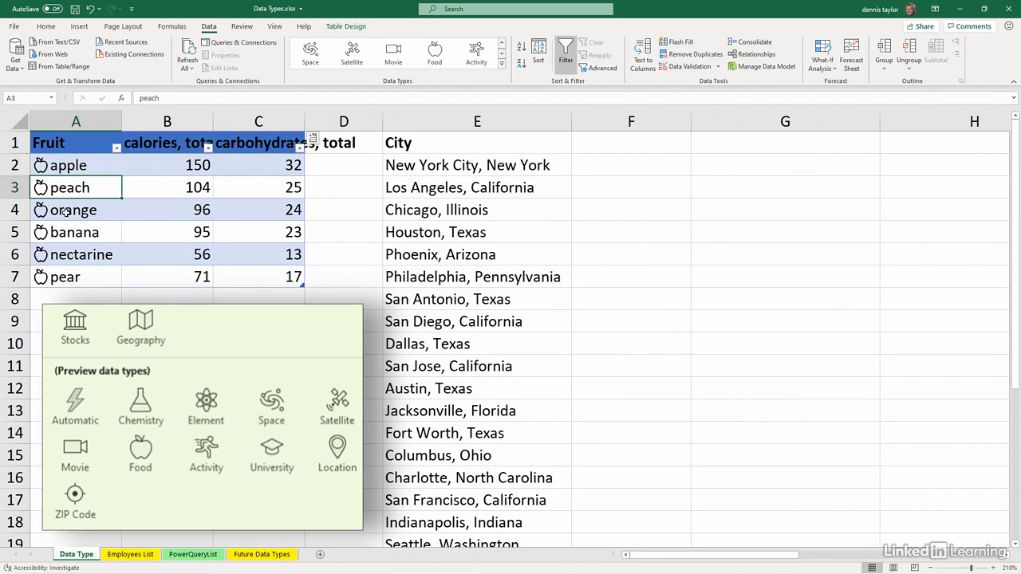
left_click(66, 210)
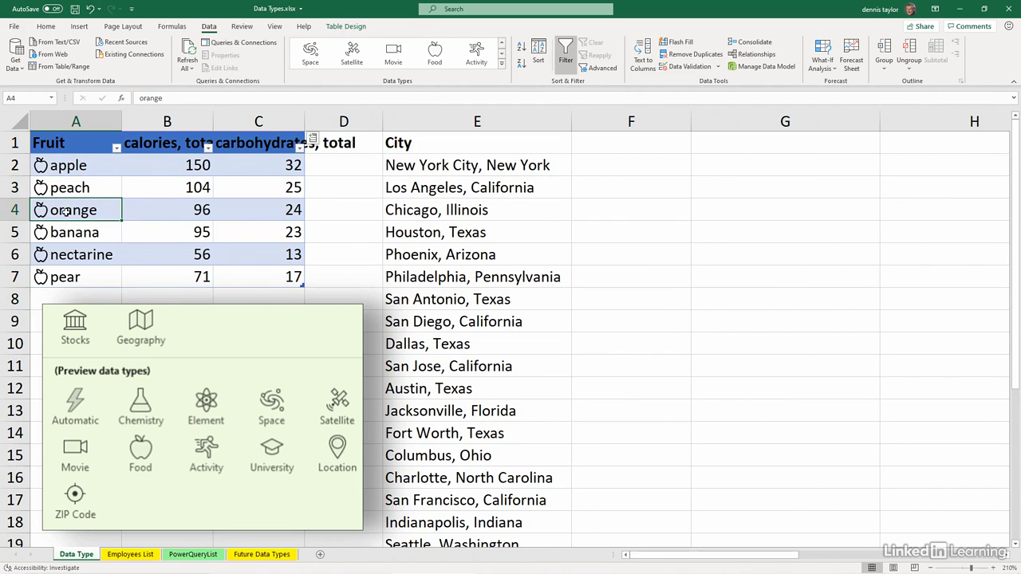
right_click(66, 211)
mouse_move(123, 331)
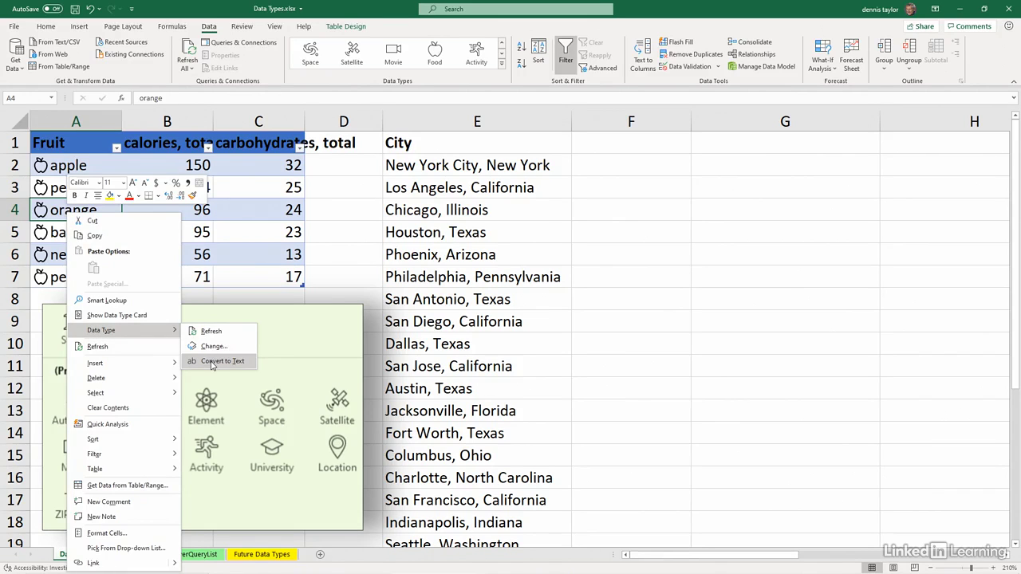
left_click(97, 168)
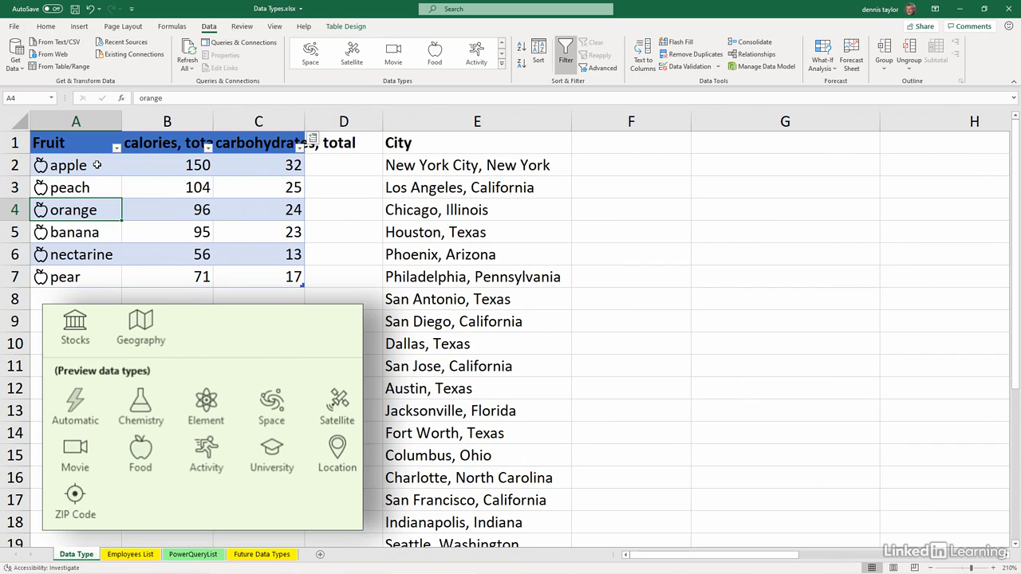
left_click(160, 164)
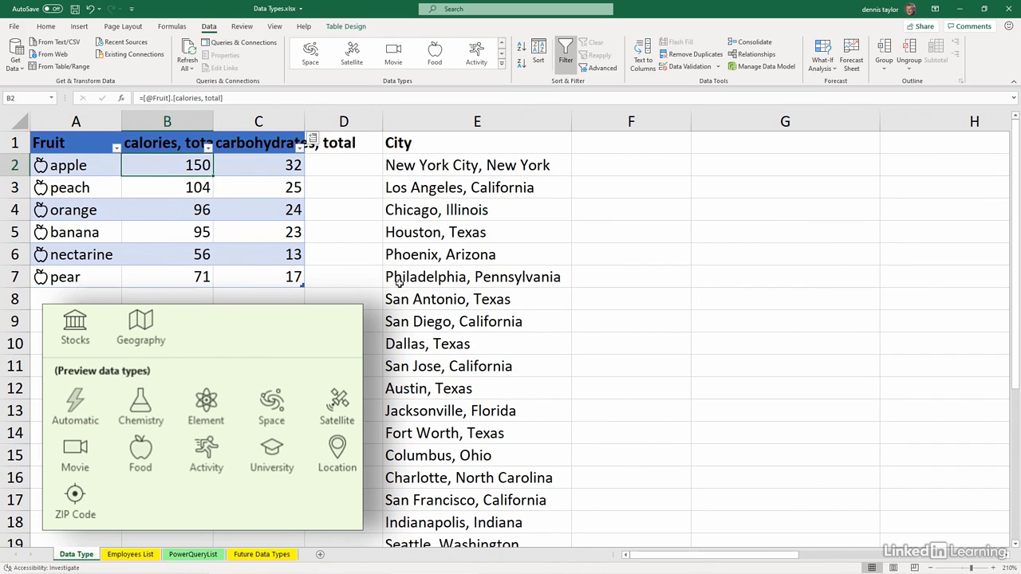
Convert the City list in E1:E28 into a table with headers and apply the gold banded table style
left_click(476, 210)
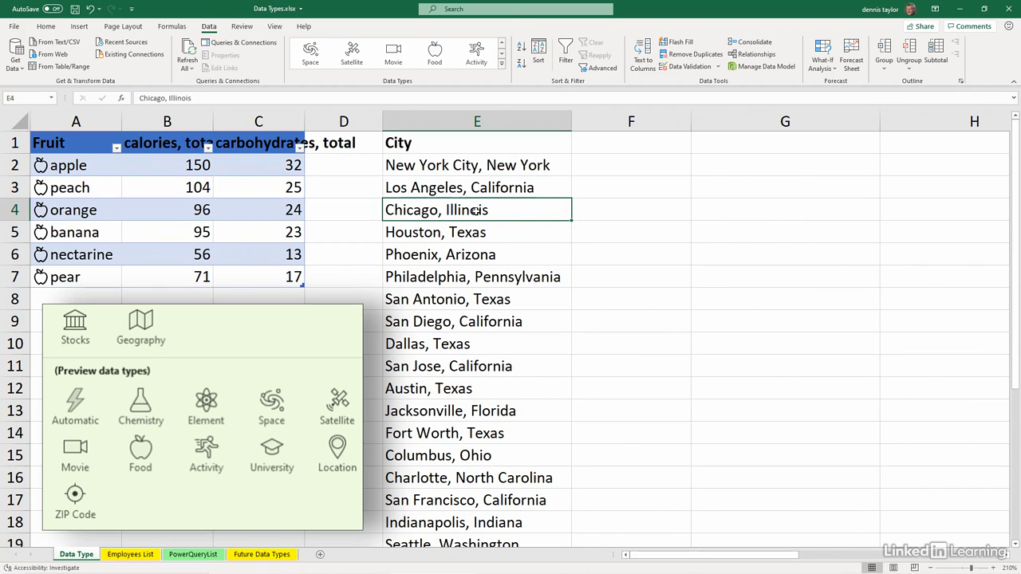
key("ctrl+t")
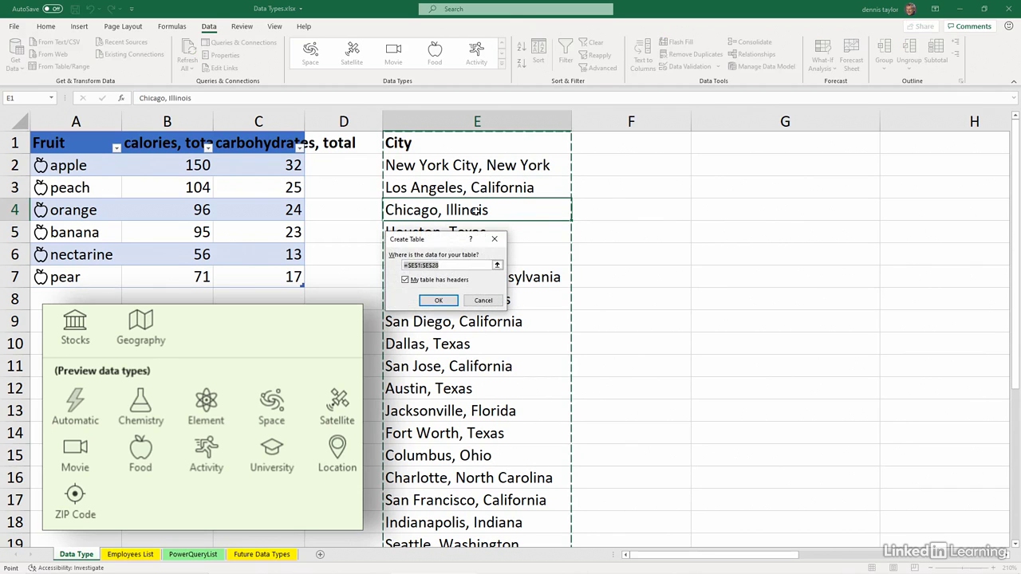
left_click(435, 300)
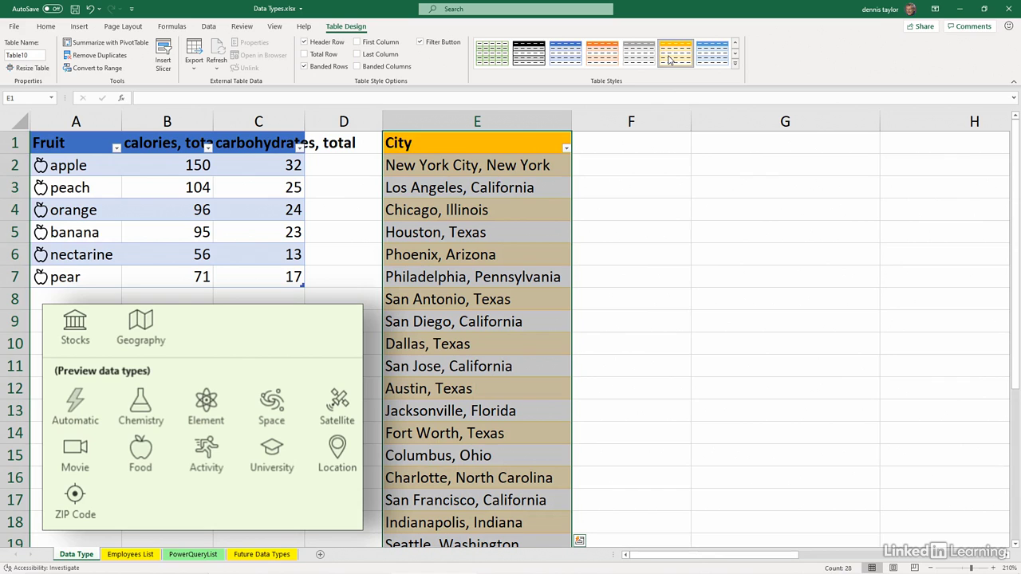
left_click(670, 60)
Convert the City table's entries to the Location data type
left_click(209, 30)
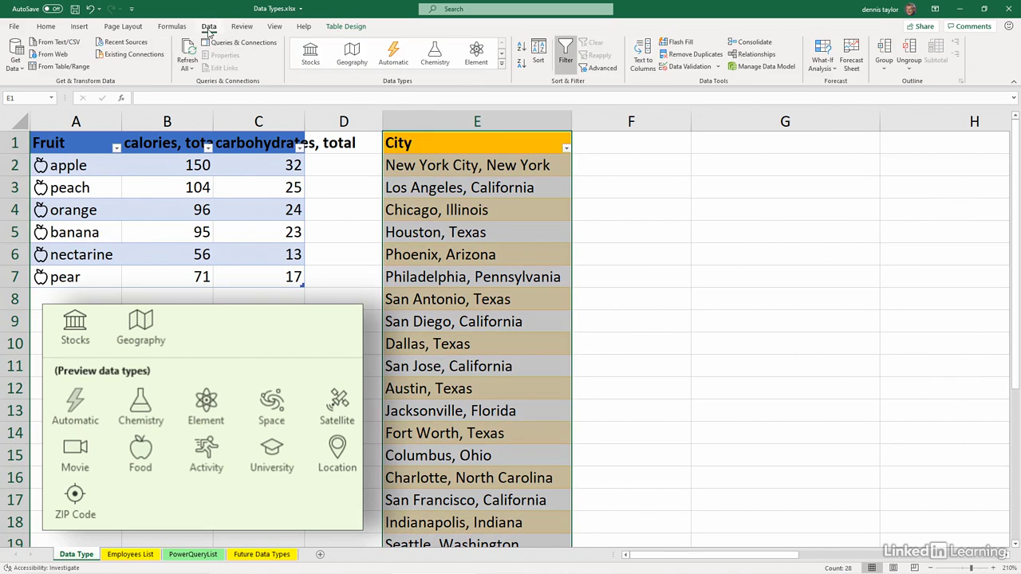
left_click(502, 69)
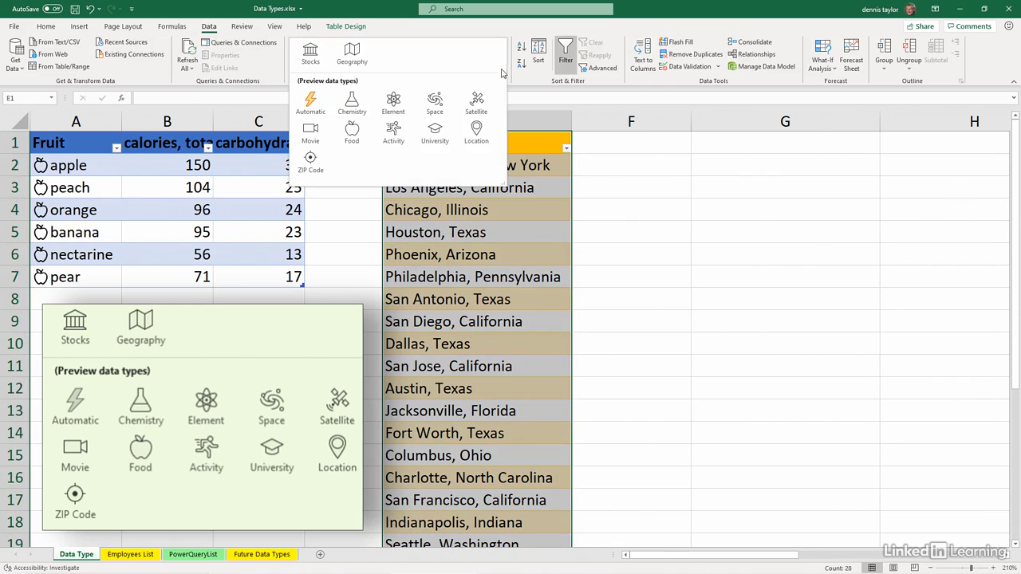
left_click(476, 130)
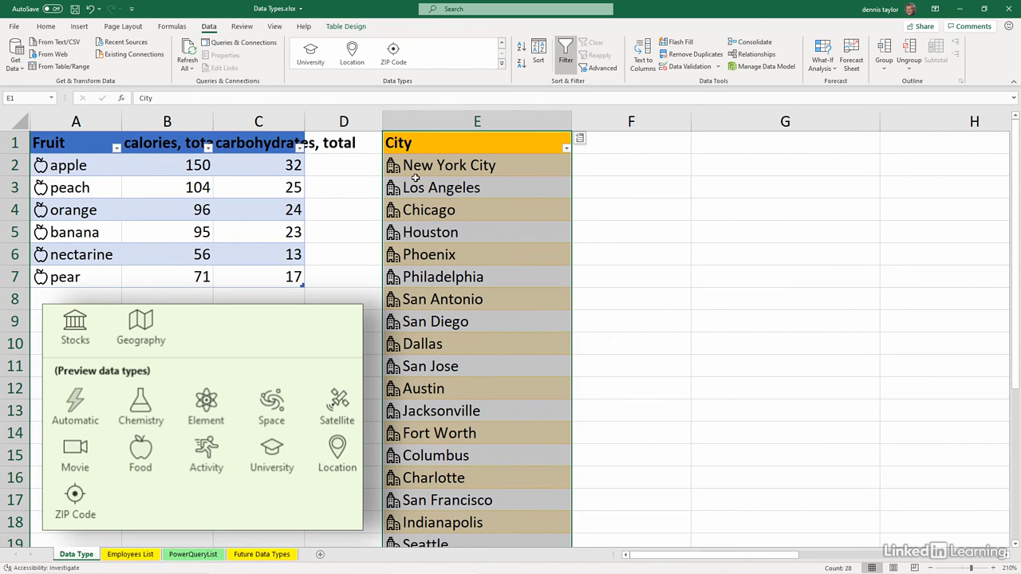
Extract city population into a new City table column and add a G2 formula returning each city's median household income
left_click(580, 139)
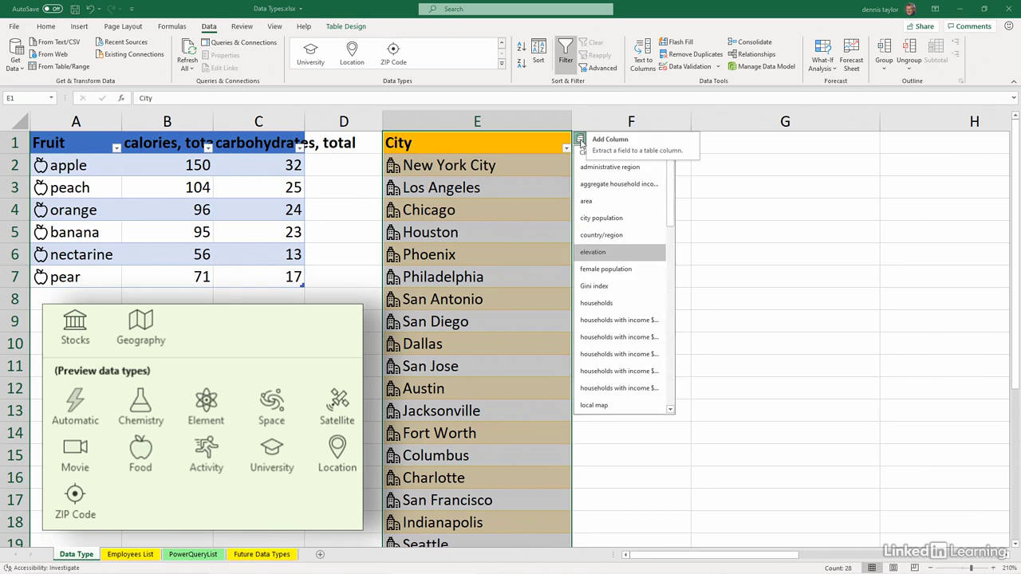
left_click(583, 219)
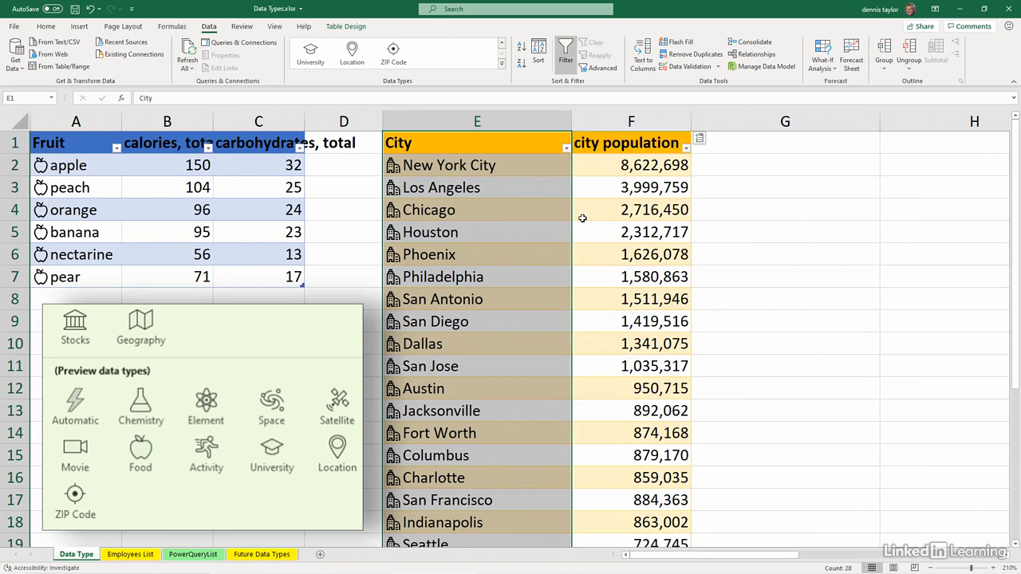
left_click(712, 165)
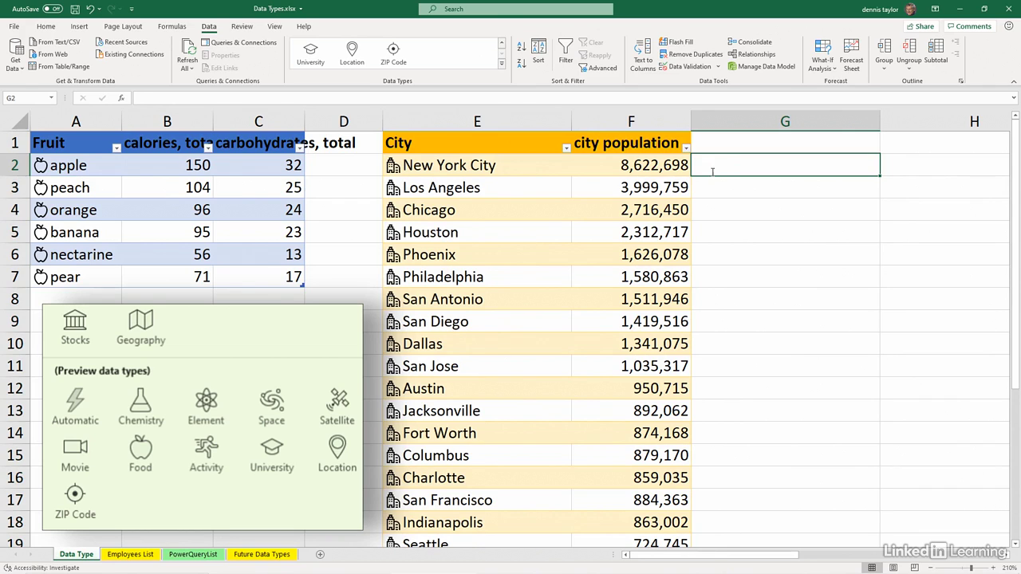
type("=")
left_click(488, 165)
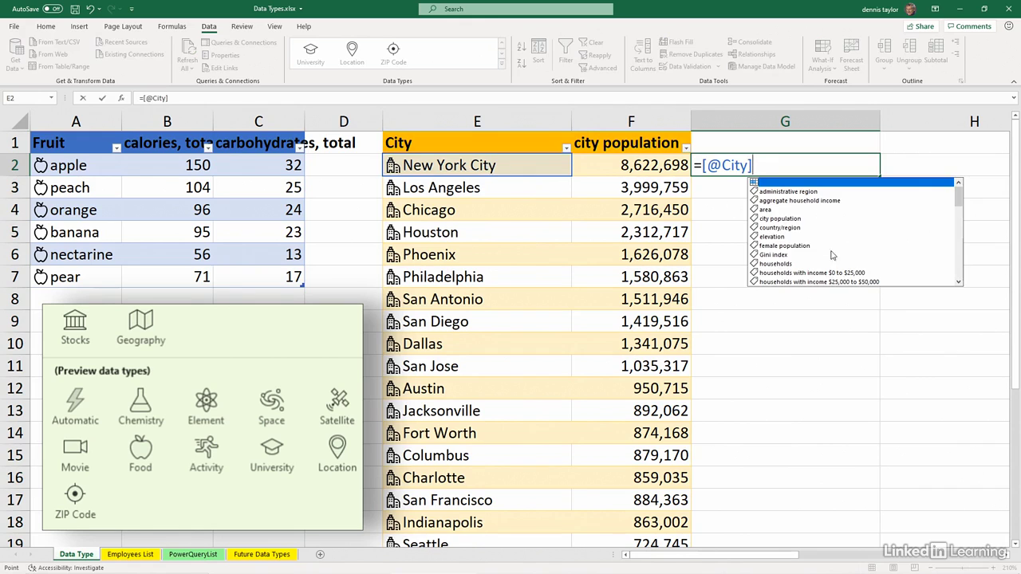
left_click(958, 221)
left_click_drag(958, 222, 959, 228)
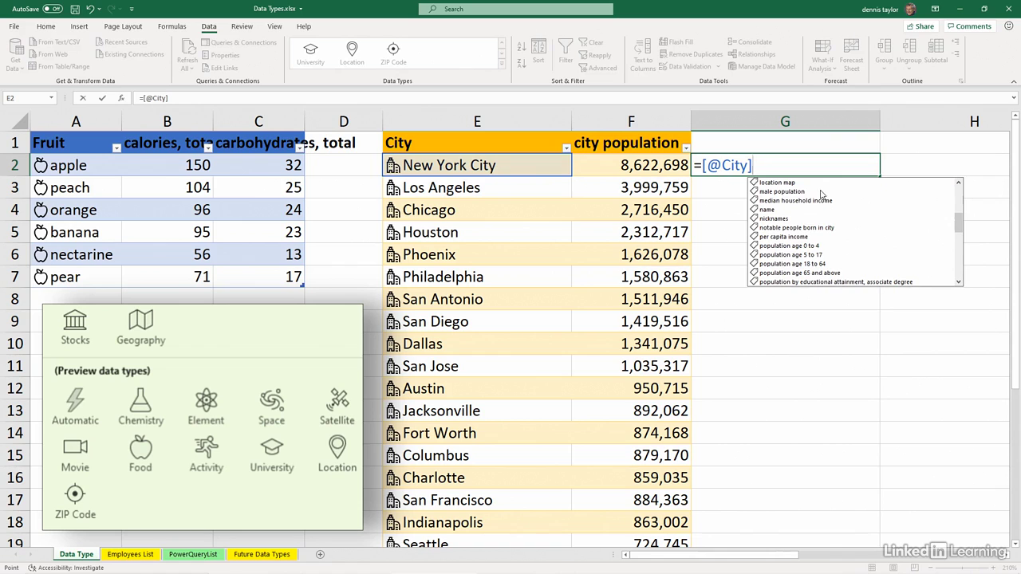
double_click(794, 201)
key("Return")
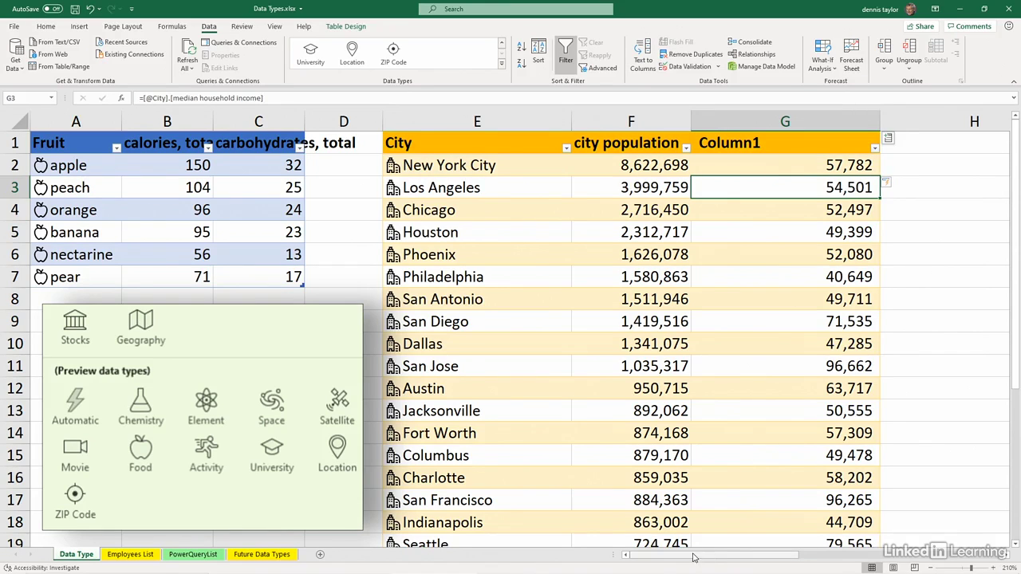
Review the category lists on the Future Data Types sheet and the Office Insiders note on the Data Type sheet
left_click_drag(687, 557, 755, 572)
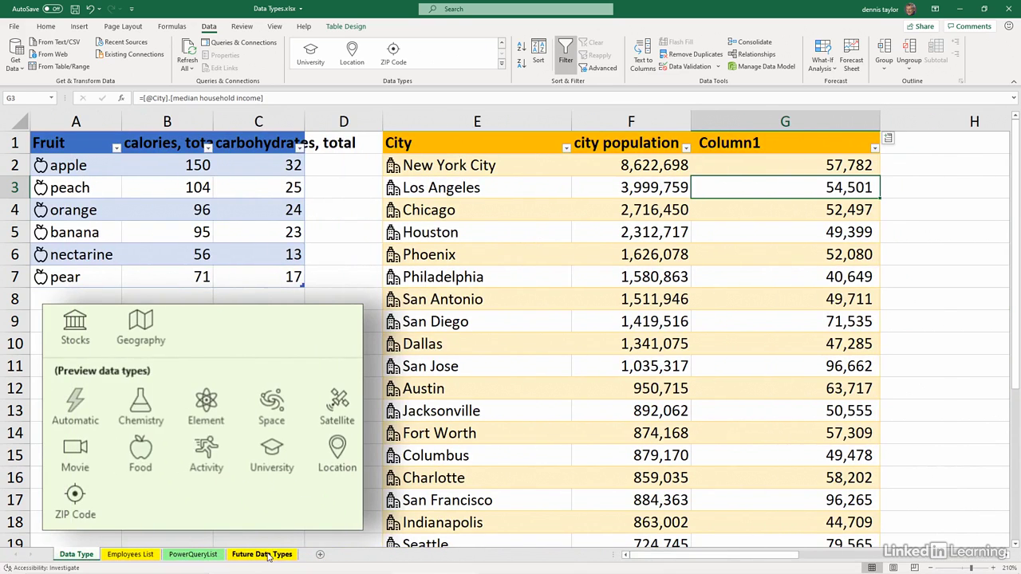
left_click(262, 554)
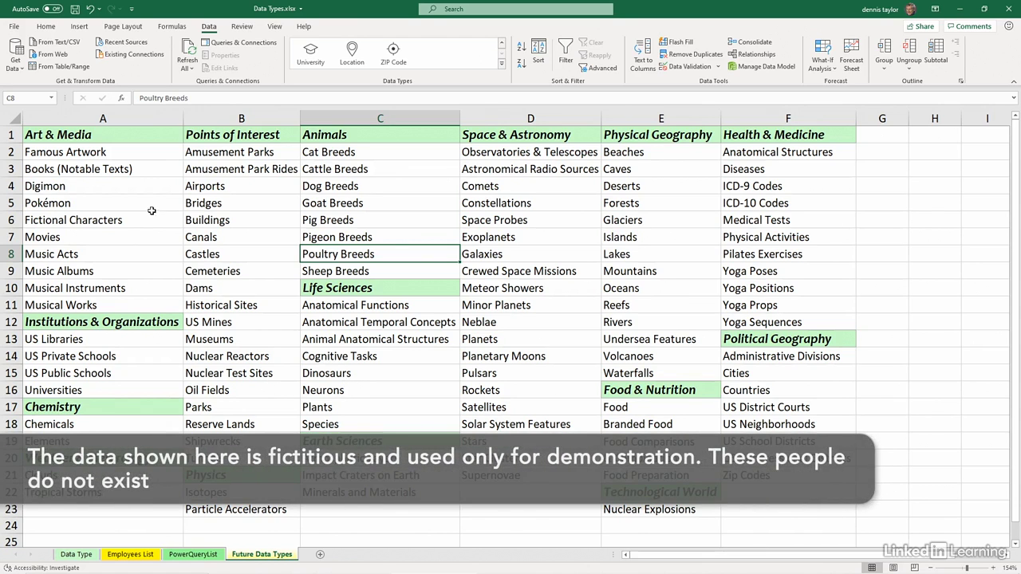
left_click(77, 554)
scroll(198, 435, "down", 2)
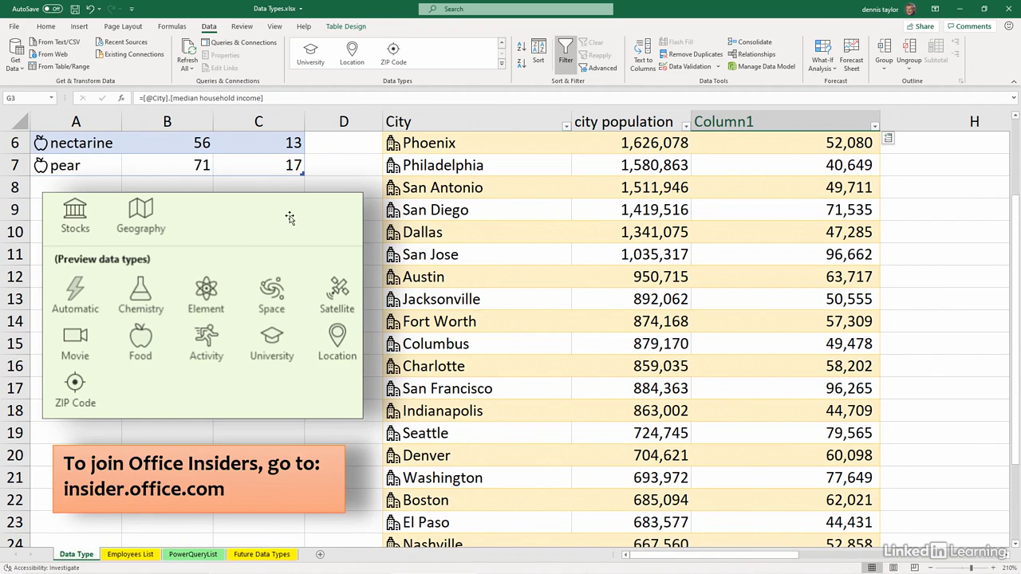
scroll(288, 216, "up", 2)
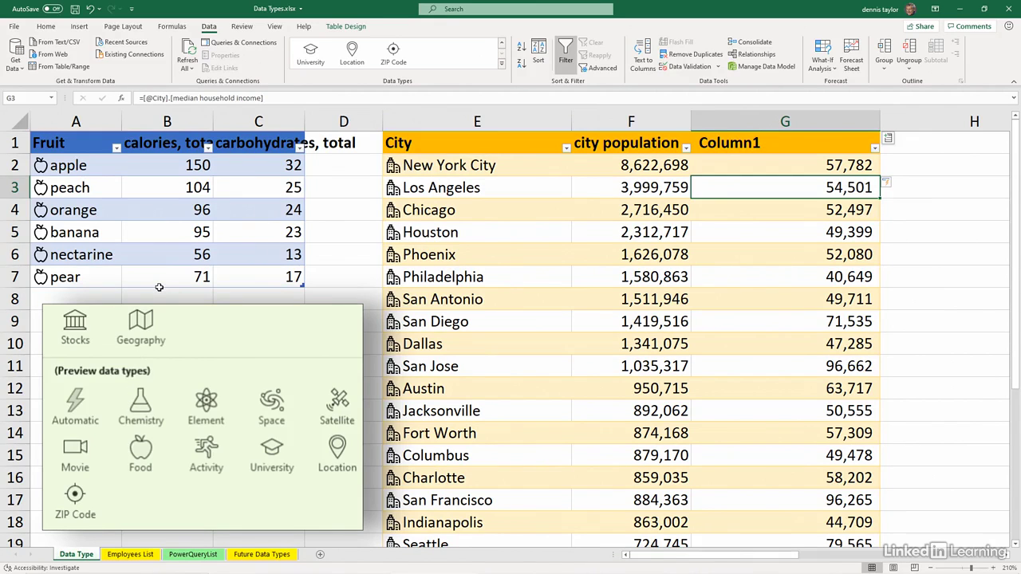
Open the Employees List table in the Power Query Editor, locate the Create Data Type command, and discard the query
left_click(130, 556)
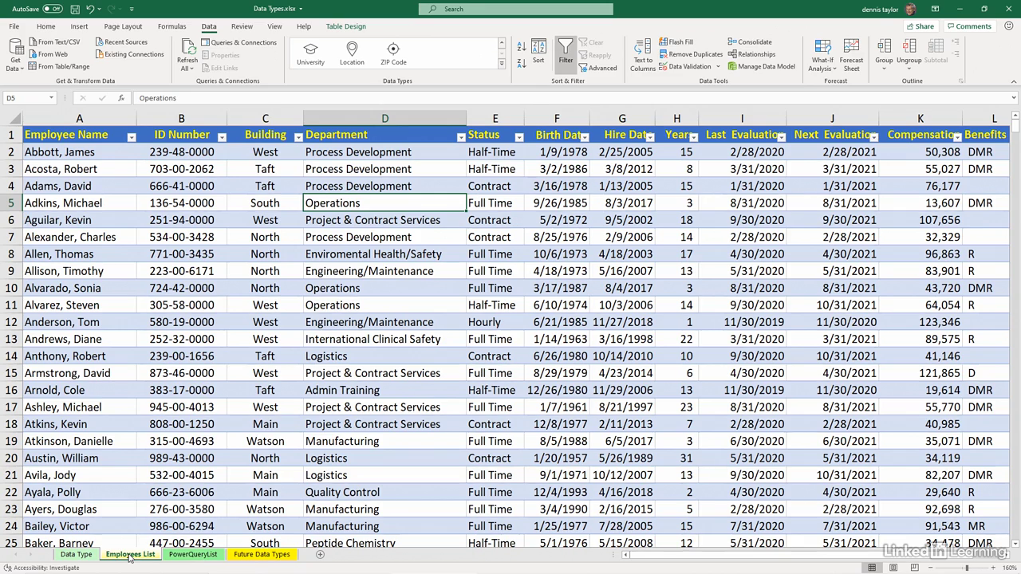
left_click(162, 254)
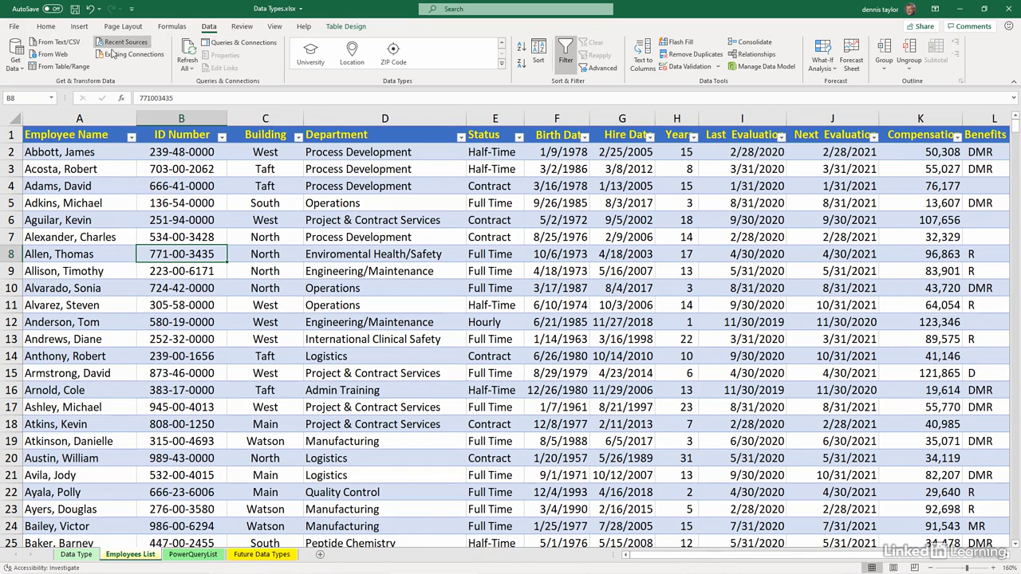
left_click(56, 68)
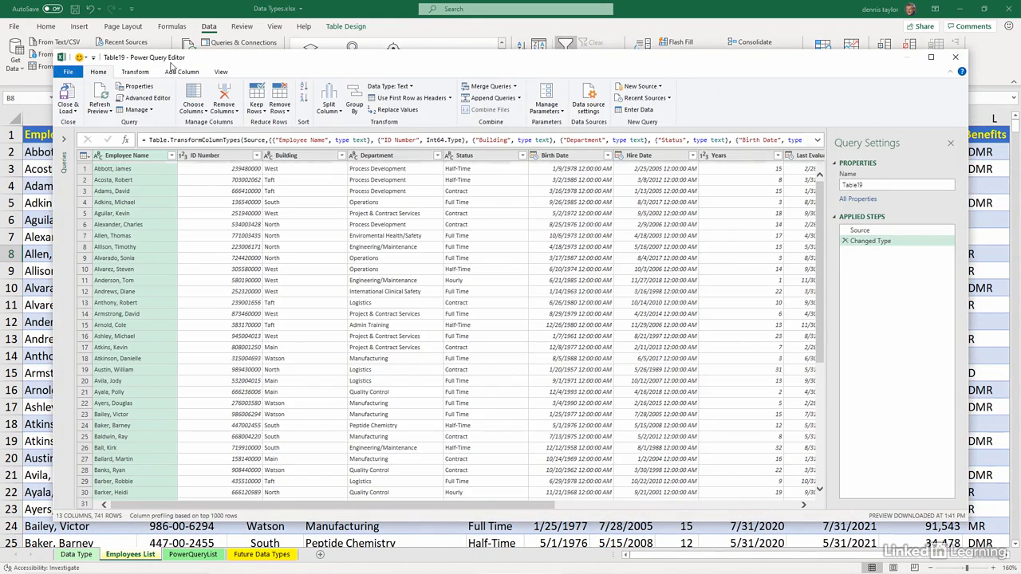
left_click(135, 72)
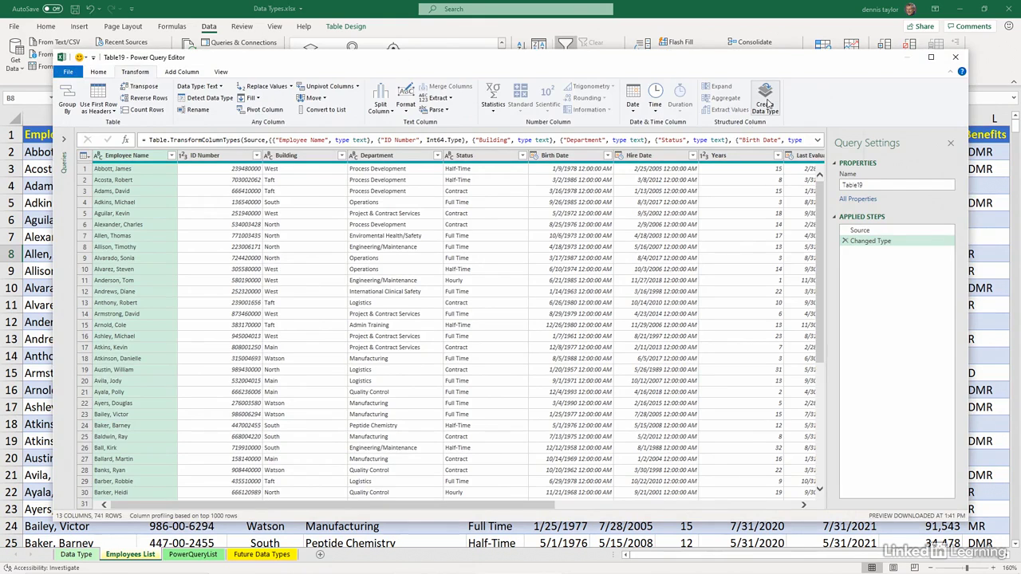
left_click(957, 61)
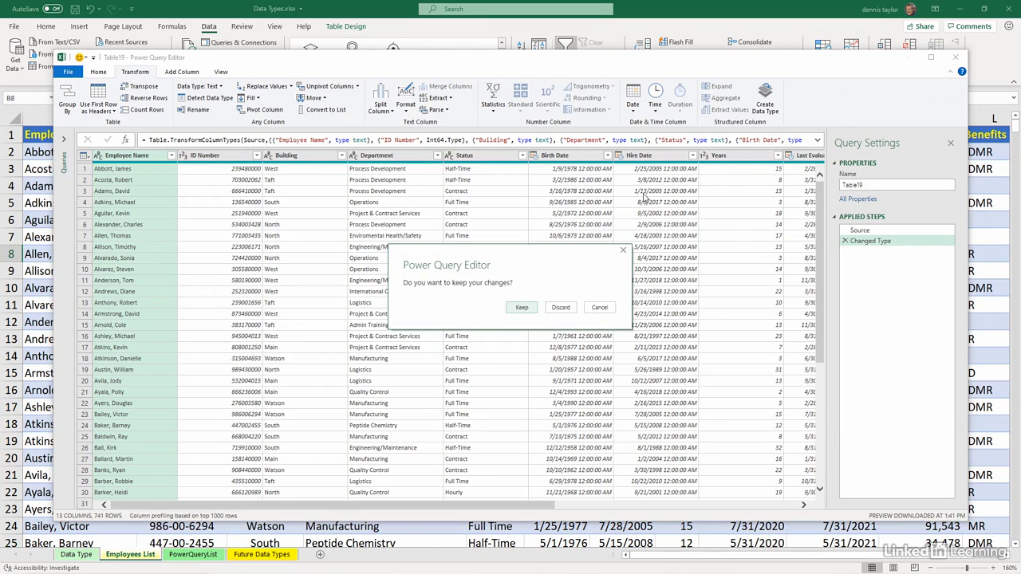
left_click(560, 309)
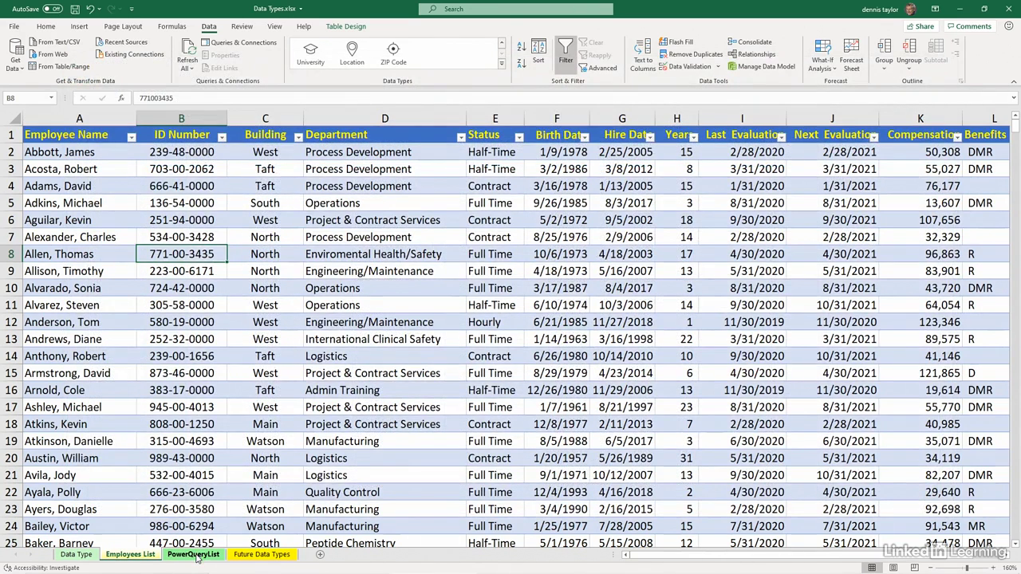
Extract the Compensation and Status fields as new columns of the All Employees table on the PowerQueryList sheet
left_click(194, 554)
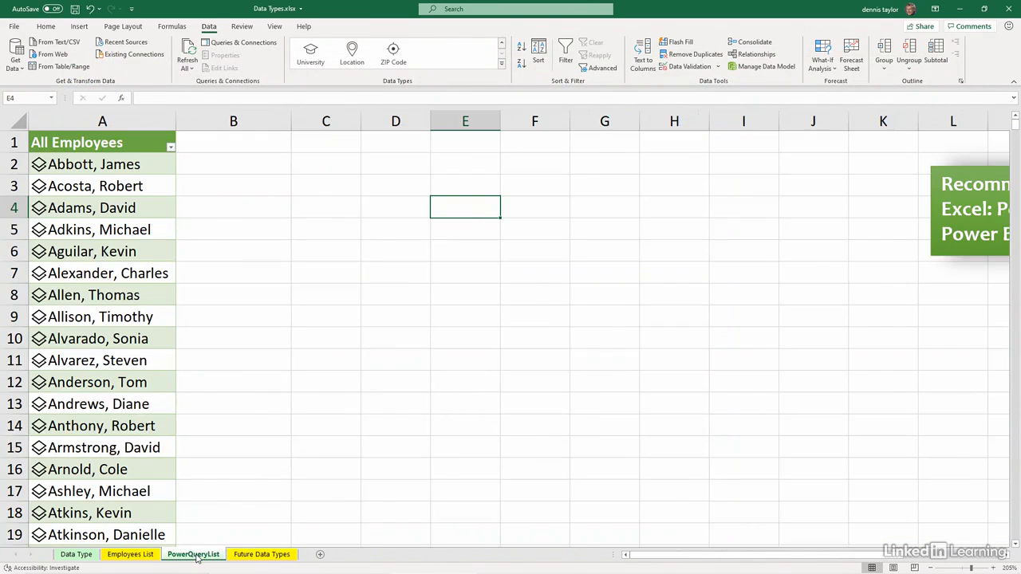
left_click(111, 165)
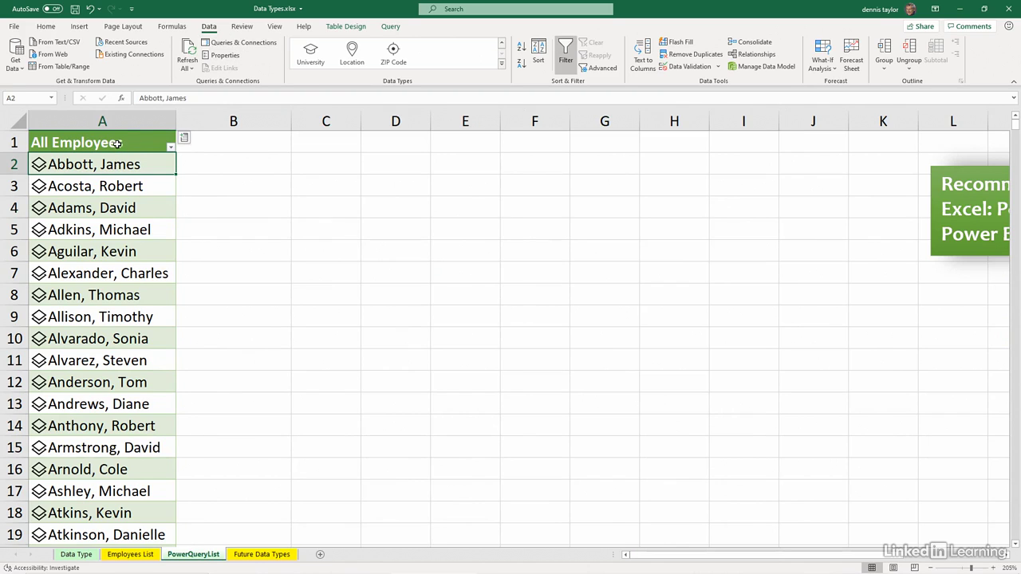
left_click(184, 141)
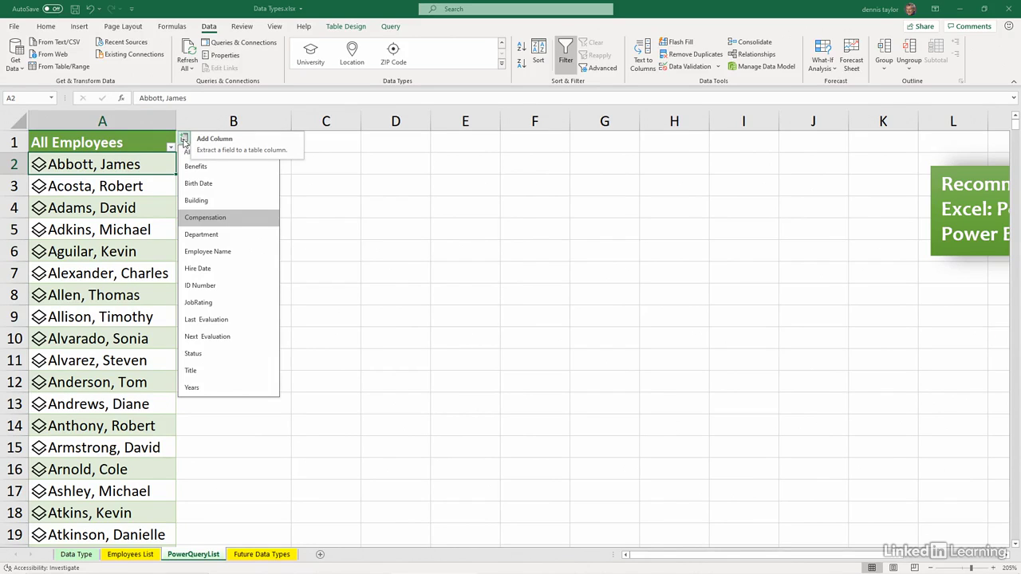
left_click(218, 221)
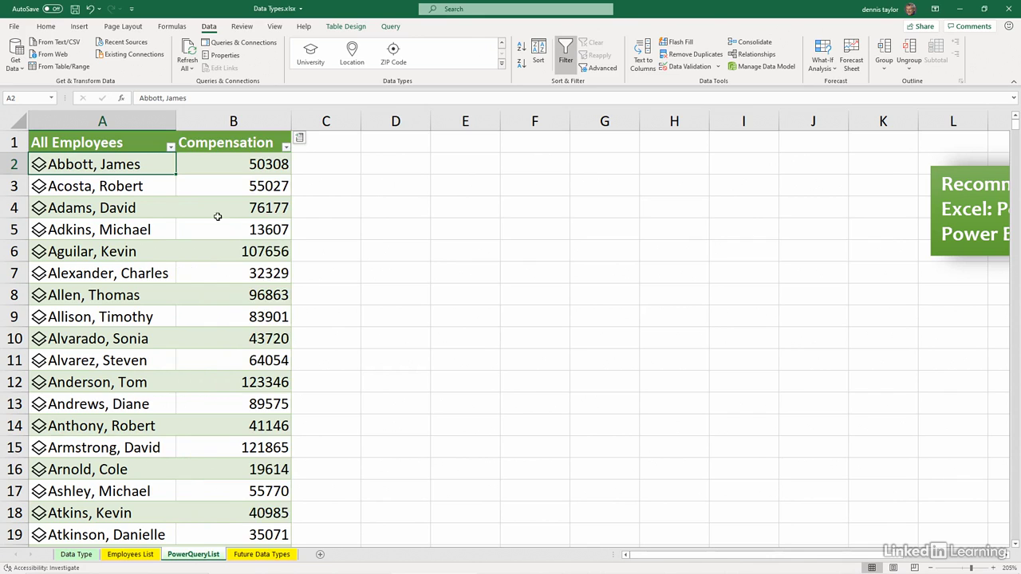
left_click(300, 137)
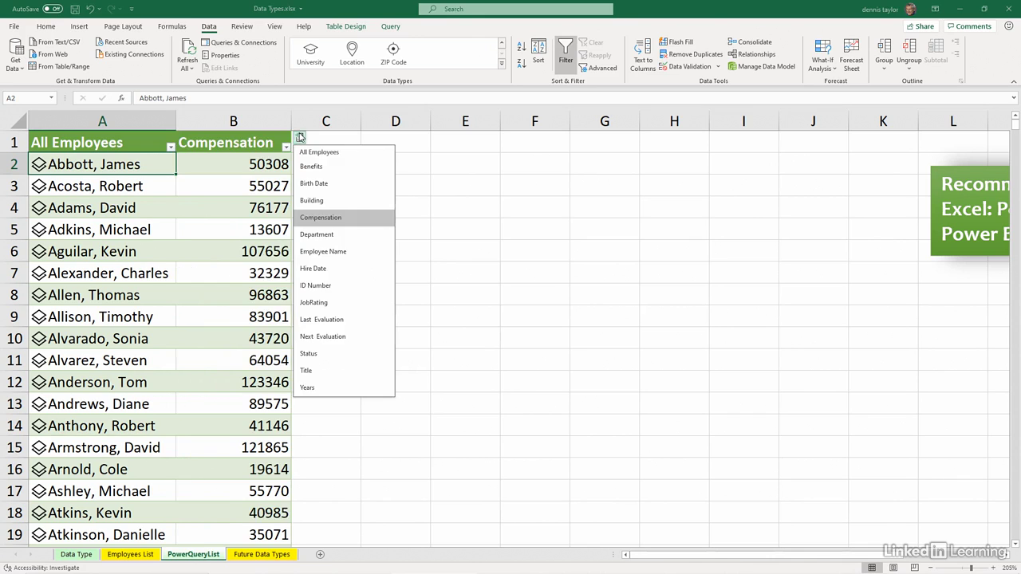
left_click(310, 353)
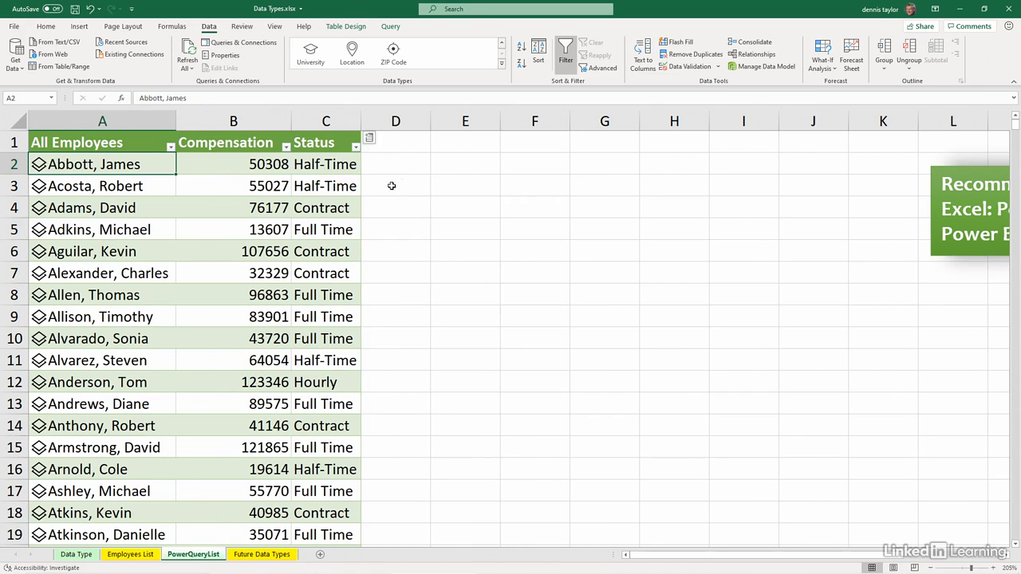
Return to the Data Type sheet and select the New York City entry in the City table
left_click(456, 142)
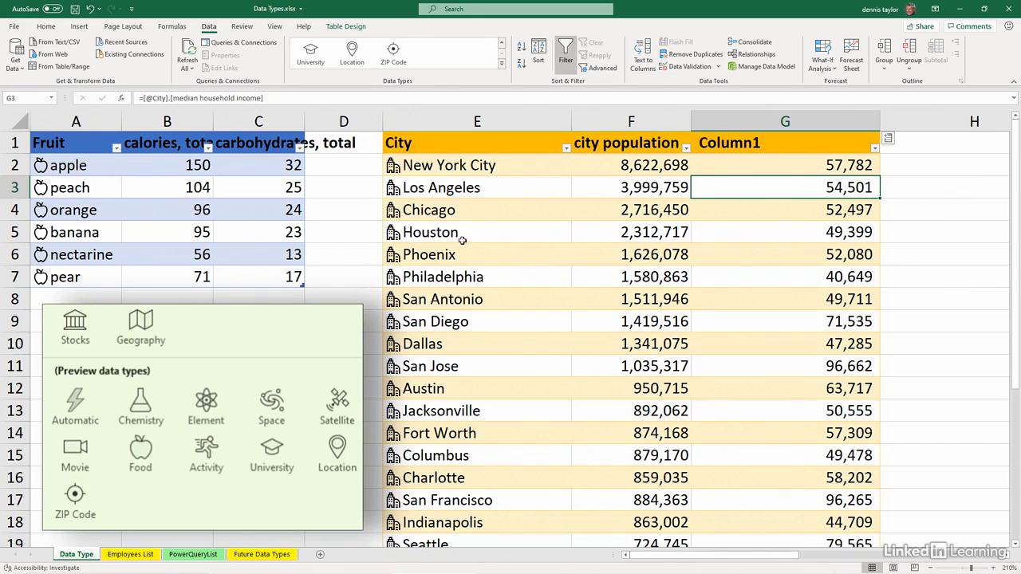
left_click(464, 164)
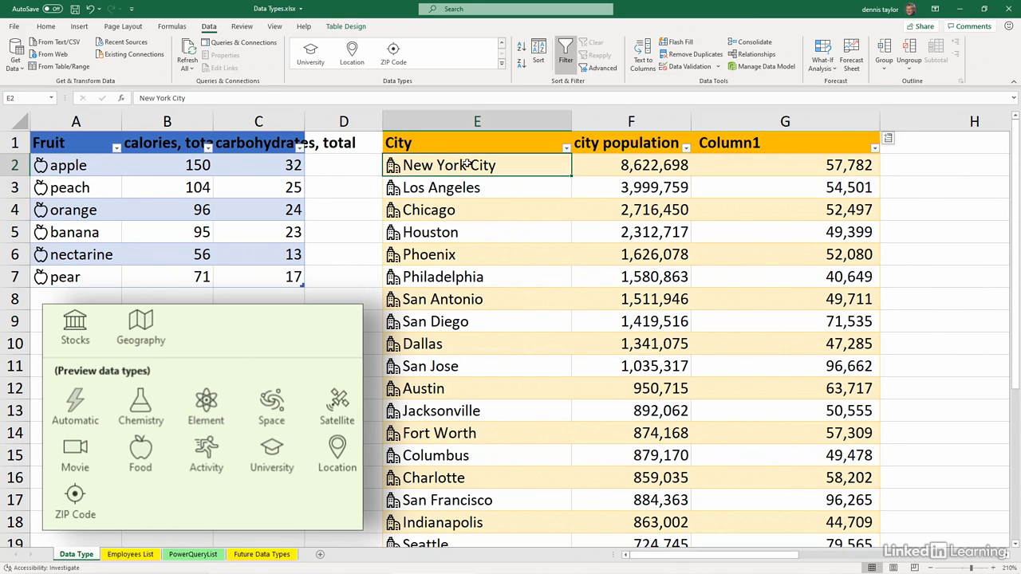